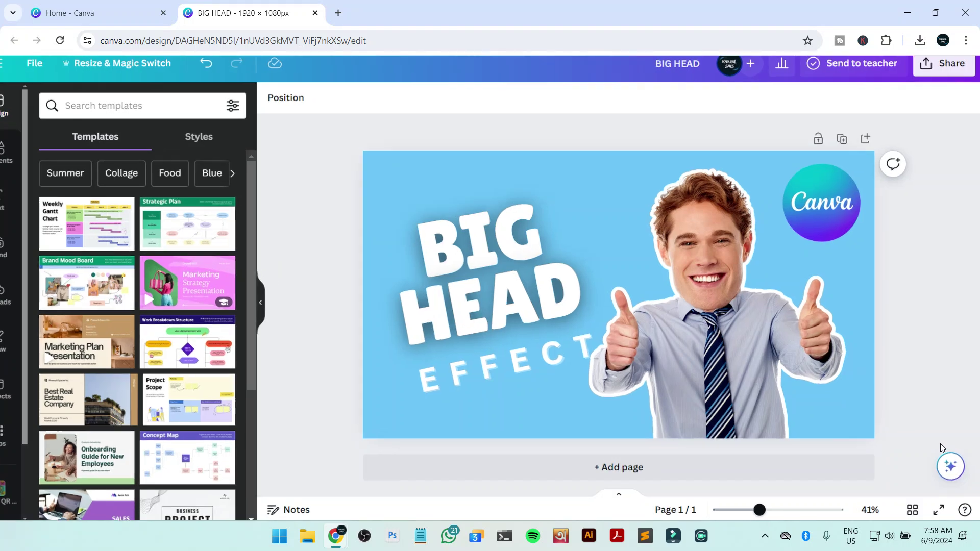
# Duplicate the BIG HEAD page, then delete the duplicate again.
pyautogui.scroll(1, 850, 329)
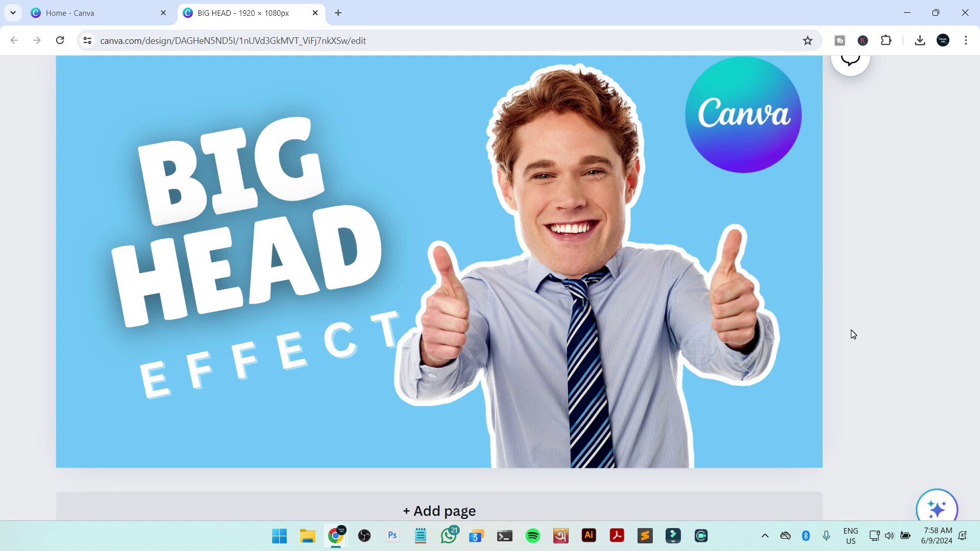
pyautogui.scroll(-3, 852, 334)
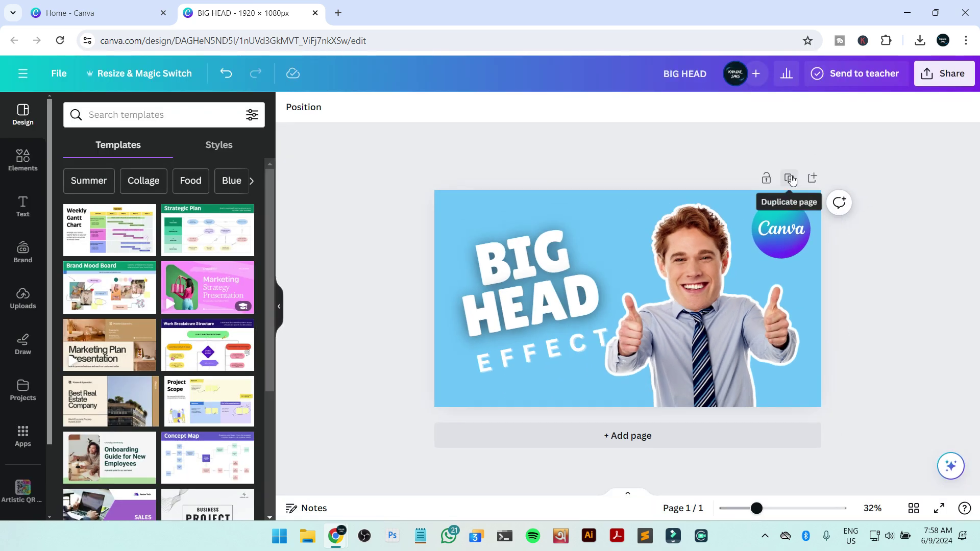
pyautogui.click(790, 178)
pyautogui.scroll(2, 791, 175)
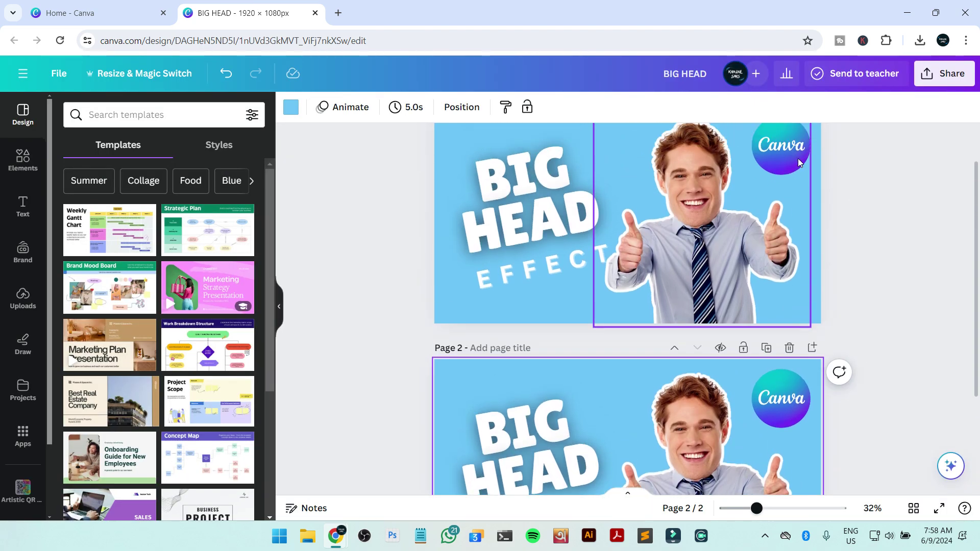
pyautogui.click(790, 130)
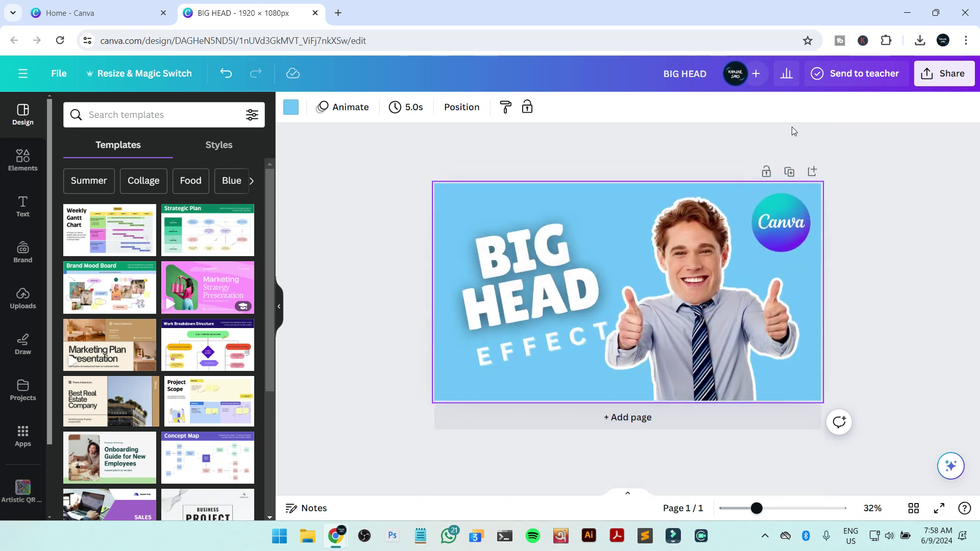
# Add a blank light-blue Page 2 after the BIG HEAD page.
pyautogui.click(812, 178)
pyautogui.scroll(4, 743, 193)
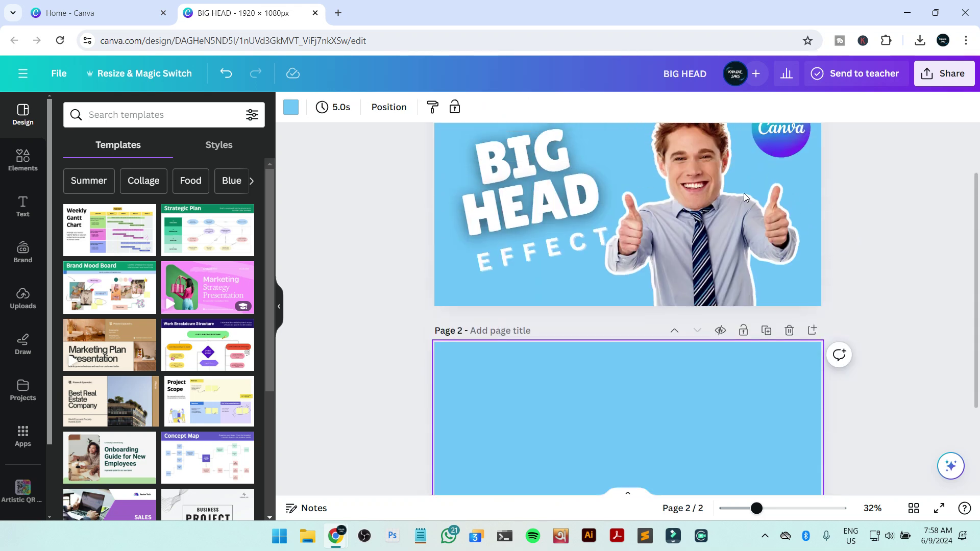
pyautogui.scroll(-4, 743, 193)
pyautogui.scroll(2, 727, 292)
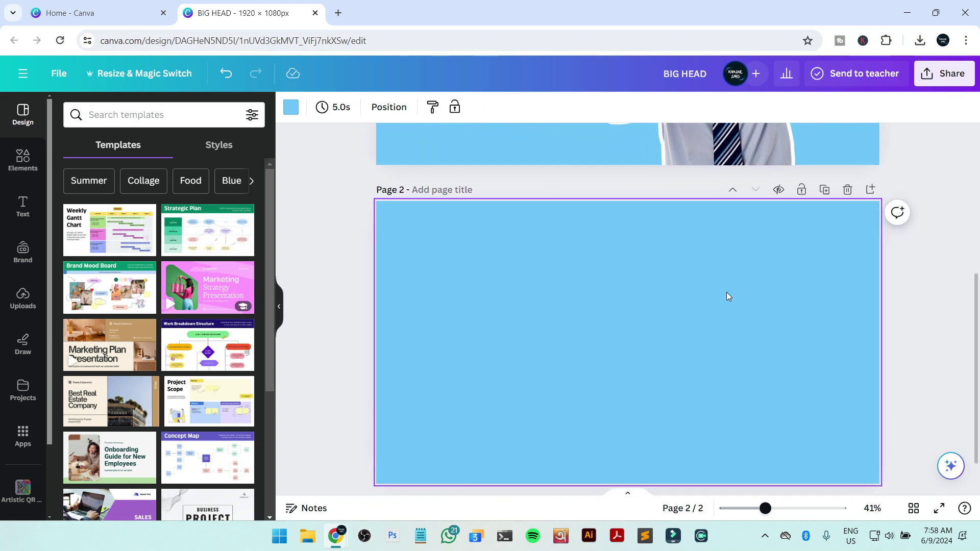
pyautogui.scroll(-1, 727, 292)
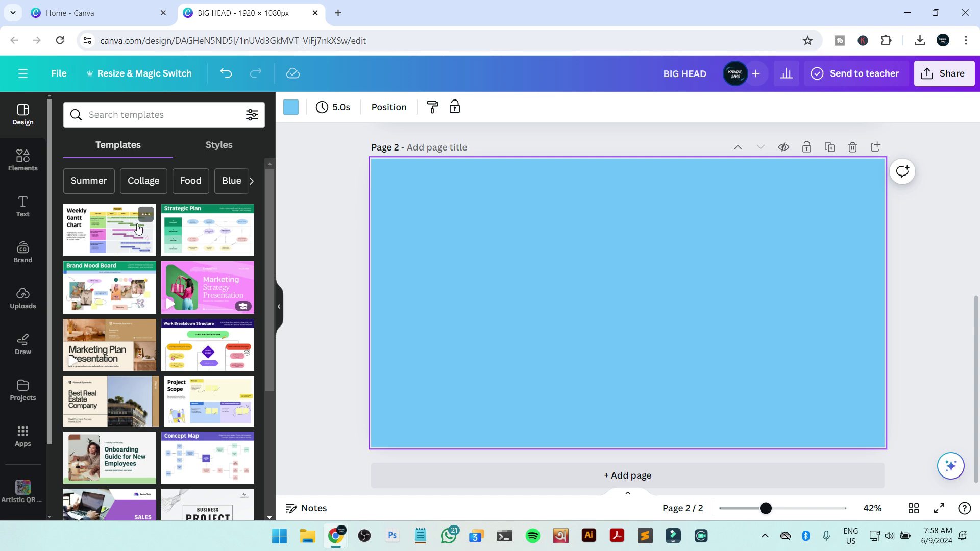
pyautogui.click(23, 166)
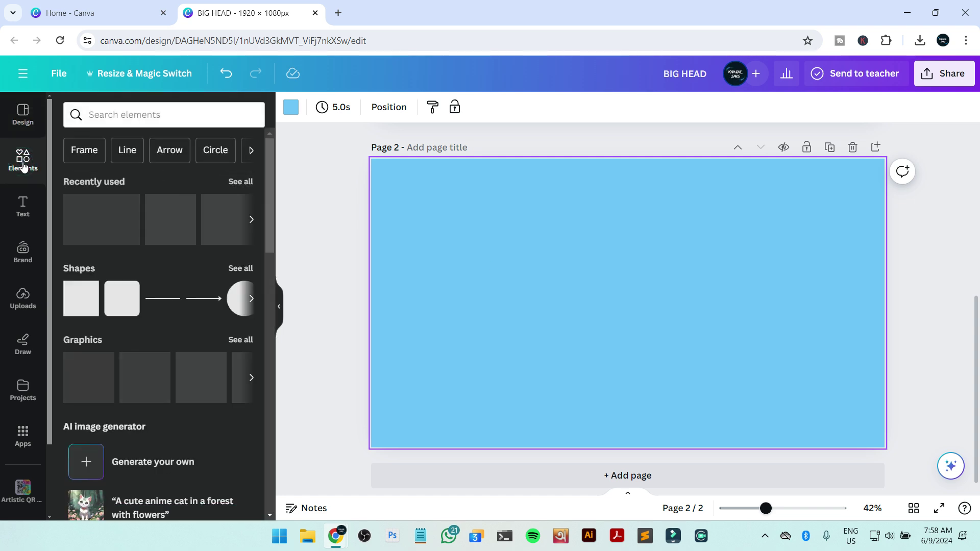
# Insert the recently used thumbs-up man photo, shift it left and enlarge it to the page bottom.
pyautogui.click(114, 231)
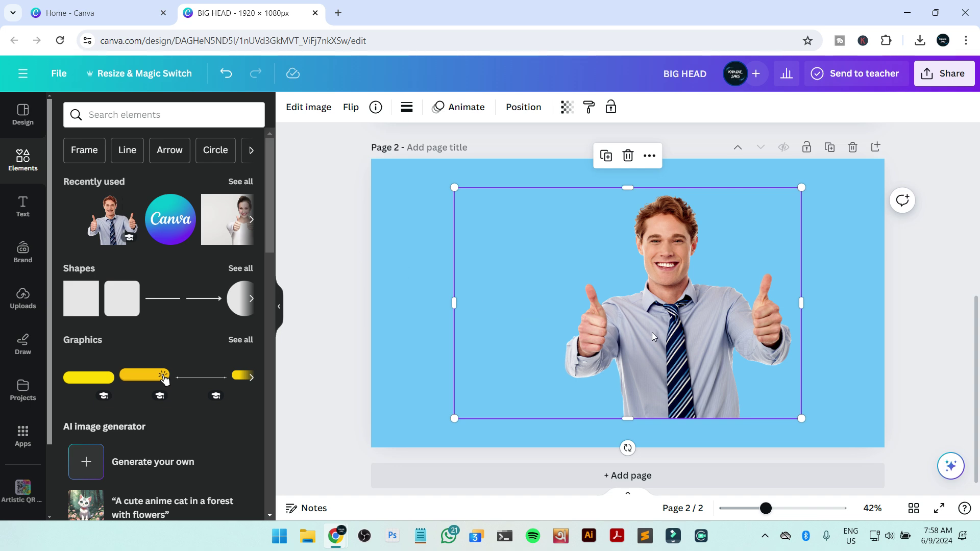
pyautogui.moveTo(653, 336); pyautogui.dragTo(587, 336)
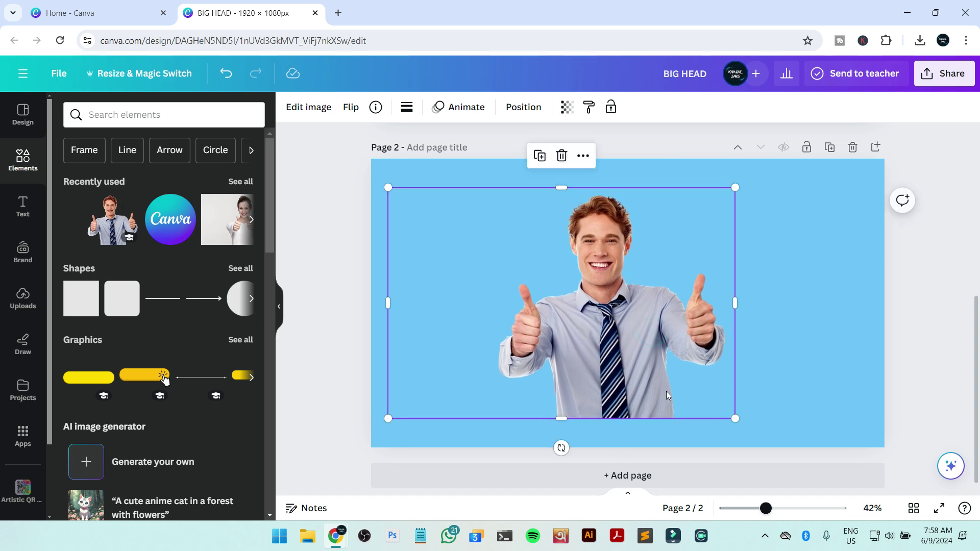
pyautogui.moveTo(735, 419); pyautogui.dragTo(785, 449)
pyautogui.click(933, 373)
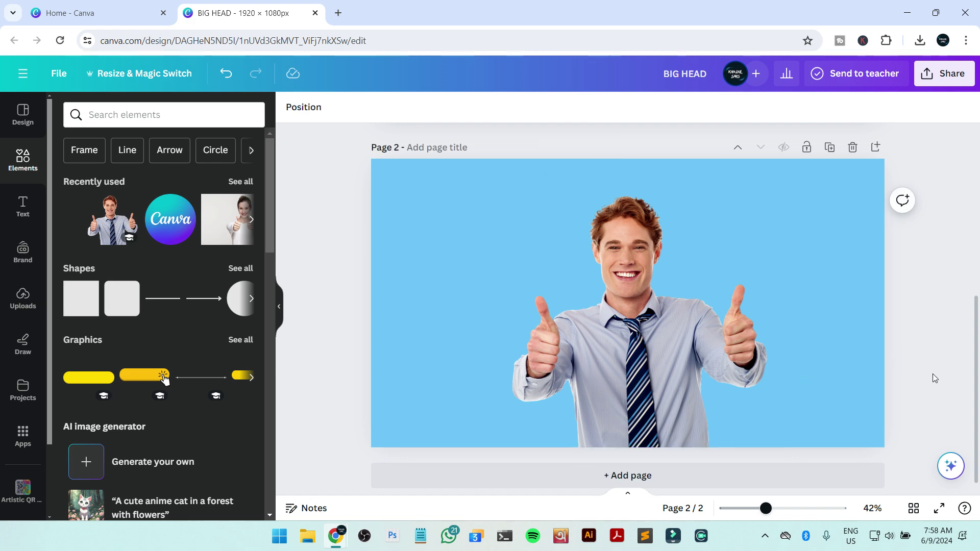
pyautogui.click(655, 345)
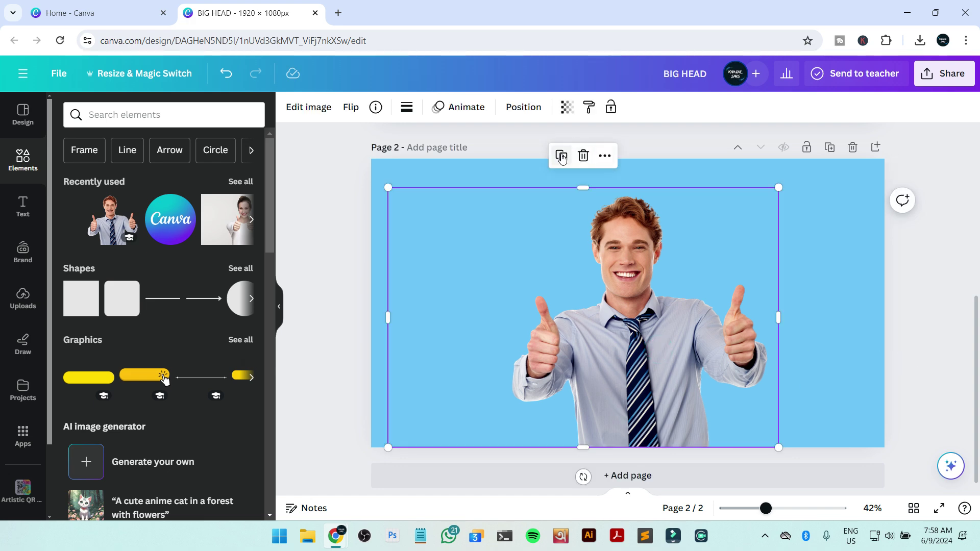
pyautogui.moveTo(612, 272); pyautogui.dragTo(600, 244)
# Run BG Remover on the man photo and open its Erase/Restore brush settings.
pyautogui.click(306, 110)
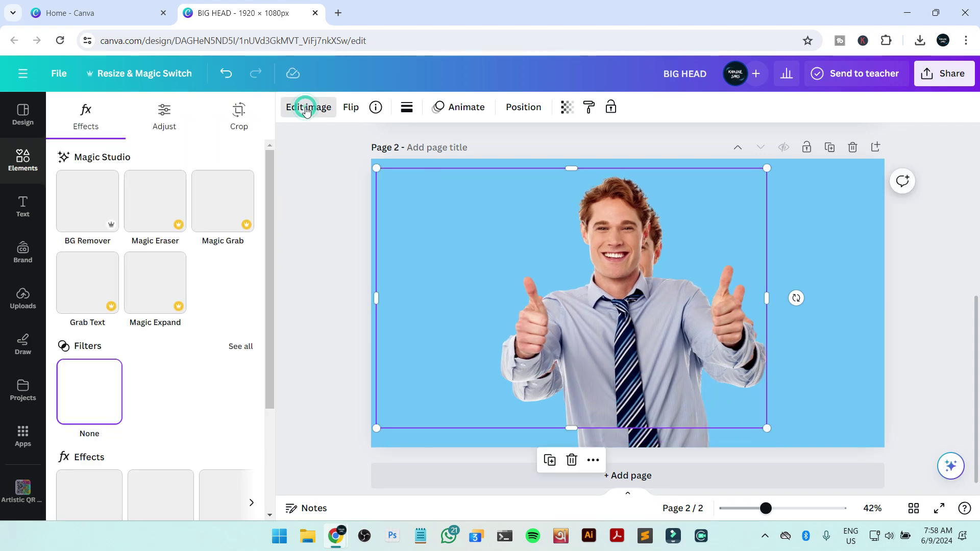
pyautogui.click(92, 209)
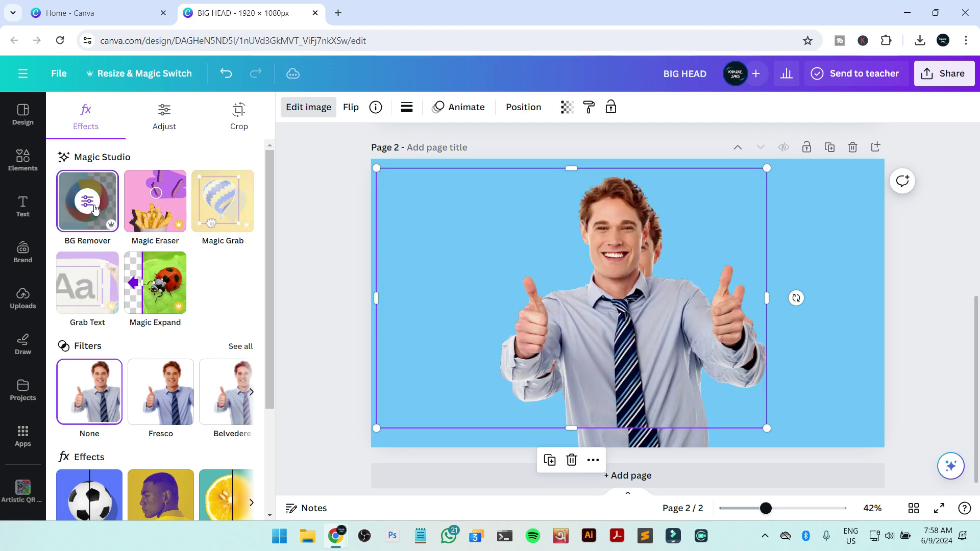
pyautogui.click(92, 206)
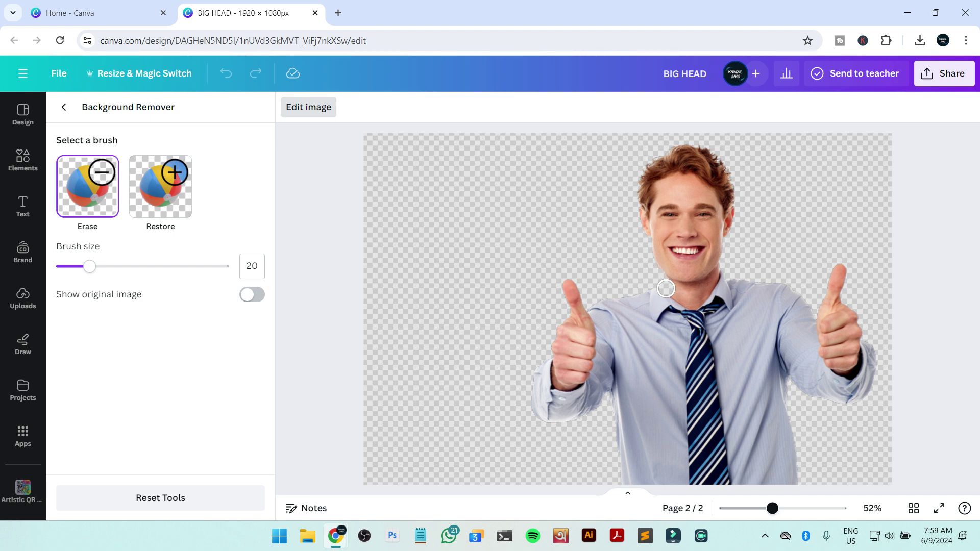
# Erase the neck, thumb, shoulder, shirt and fist, raising brush size to 41, then 76.
pyautogui.moveTo(682, 294); pyautogui.dragTo(710, 287)
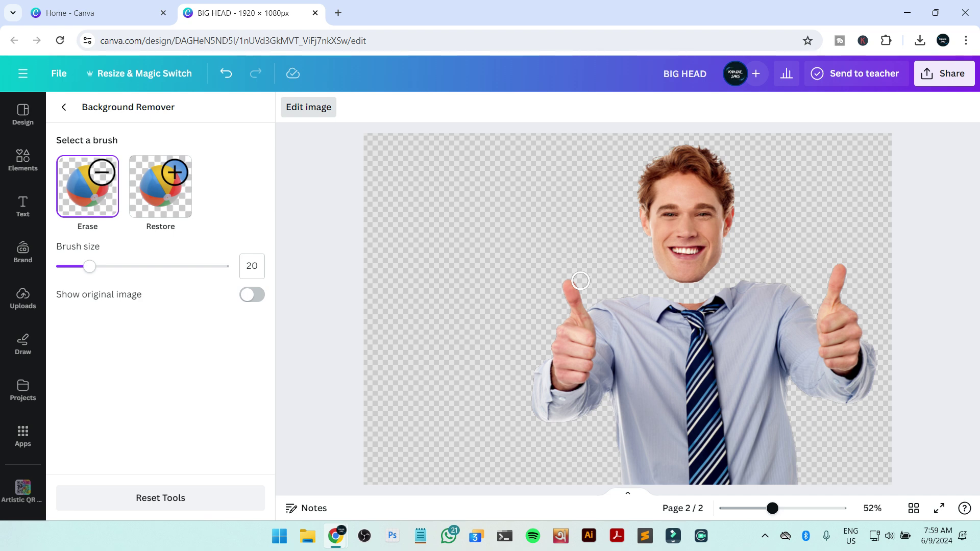
pyautogui.moveTo(90, 266); pyautogui.dragTo(126, 266)
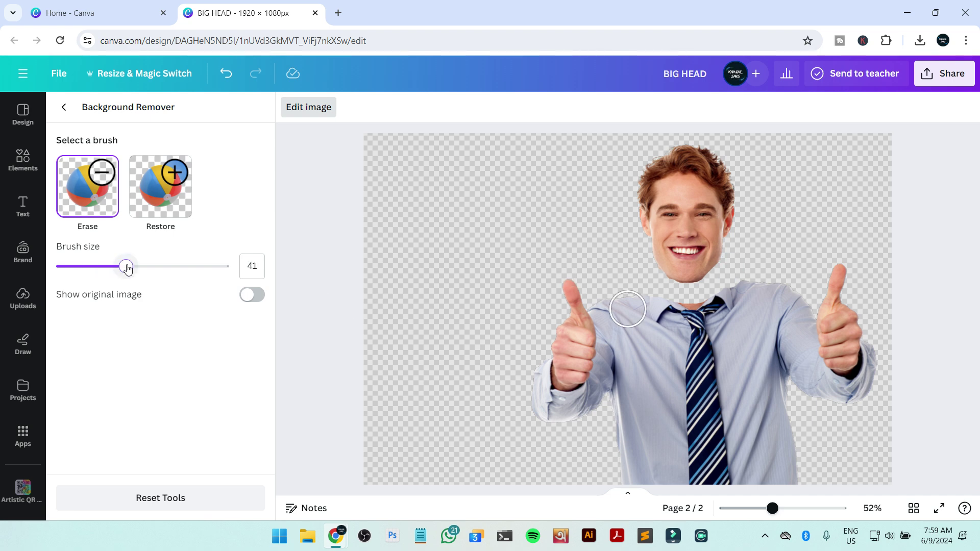
pyautogui.moveTo(560, 284)
pyautogui.mouseDown()
pyautogui.moveTo(603, 307)
pyautogui.moveTo(697, 304)
pyautogui.moveTo(863, 273)
pyautogui.moveTo(868, 353)
pyautogui.moveTo(839, 298)
pyautogui.moveTo(720, 327)
pyautogui.moveTo(595, 332)
pyautogui.moveTo(536, 312)
pyautogui.moveTo(725, 298)
pyautogui.moveTo(801, 277)
pyautogui.moveTo(815, 287)
pyautogui.moveTo(823, 364)
pyautogui.moveTo(845, 398)
pyautogui.moveTo(797, 365)
pyautogui.moveTo(781, 326)
pyautogui.moveTo(776, 396)
pyautogui.moveTo(812, 449)
pyautogui.moveTo(797, 510)
pyautogui.moveTo(784, 483)
pyautogui.moveTo(626, 468)
pyautogui.mouseUp()
pyautogui.moveTo(126, 267); pyautogui.dragTo(188, 279)
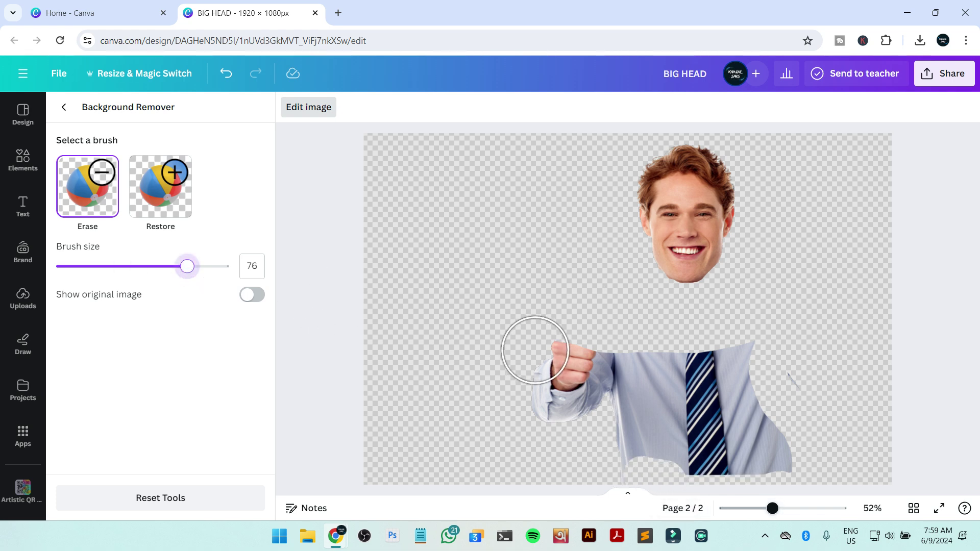
pyautogui.moveTo(534, 350)
pyautogui.mouseDown()
pyautogui.moveTo(574, 360)
pyautogui.moveTo(682, 348)
pyautogui.moveTo(782, 357)
pyautogui.moveTo(782, 386)
pyautogui.moveTo(661, 425)
pyautogui.moveTo(508, 392)
pyautogui.moveTo(767, 395)
pyautogui.moveTo(794, 429)
pyautogui.moveTo(787, 455)
pyautogui.moveTo(750, 463)
pyautogui.moveTo(656, 439)
pyautogui.moveTo(614, 450)
pyautogui.moveTo(652, 416)
pyautogui.mouseUp()
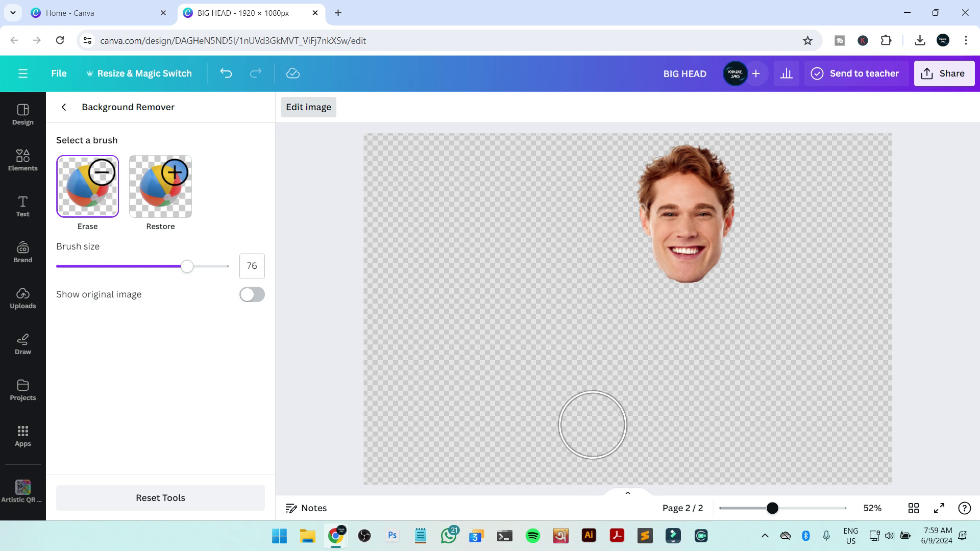
# Place the head cut-out beside the original face and trim its frame to 348 px wide.
pyautogui.click(65, 108)
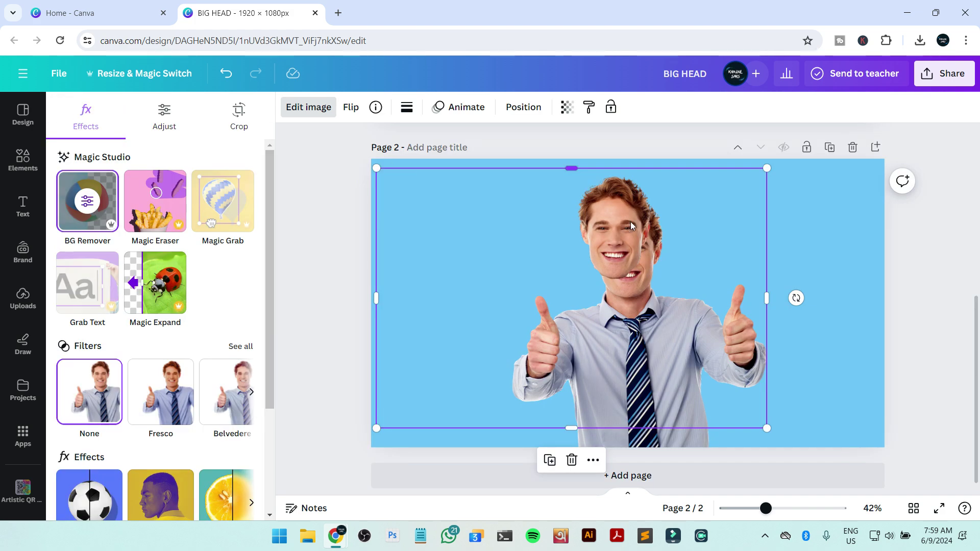
pyautogui.moveTo(617, 244); pyautogui.dragTo(649, 288)
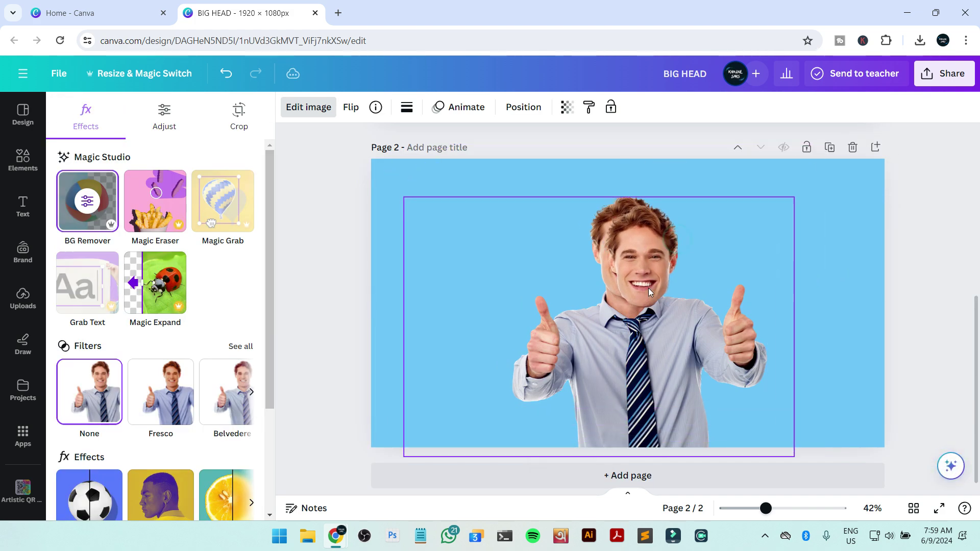
pyautogui.moveTo(403, 326); pyautogui.dragTo(594, 302)
pyautogui.moveTo(794, 326); pyautogui.dragTo(687, 327)
# Add a blank Page 3, then delete it so the design keeps two pages.
pyautogui.click(639, 475)
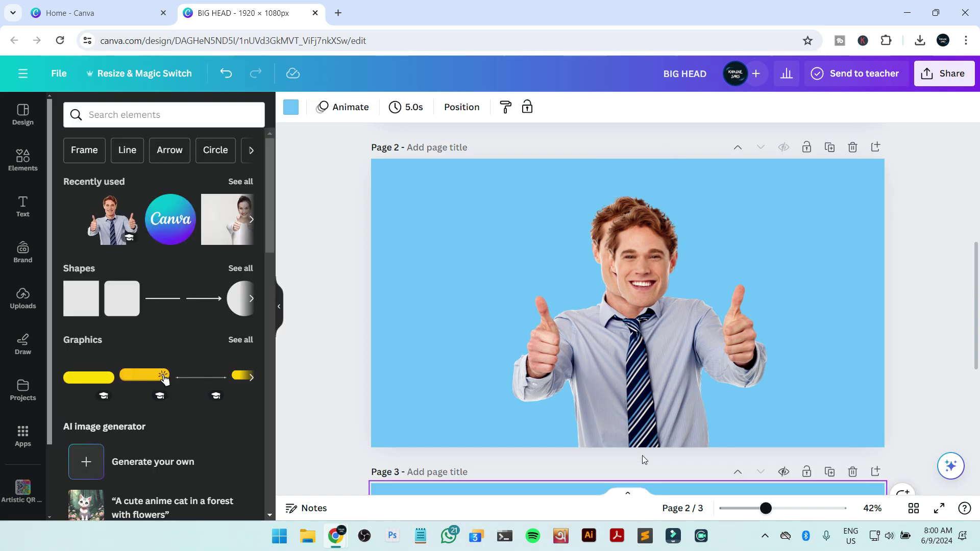
pyautogui.scroll(5, 703, 267)
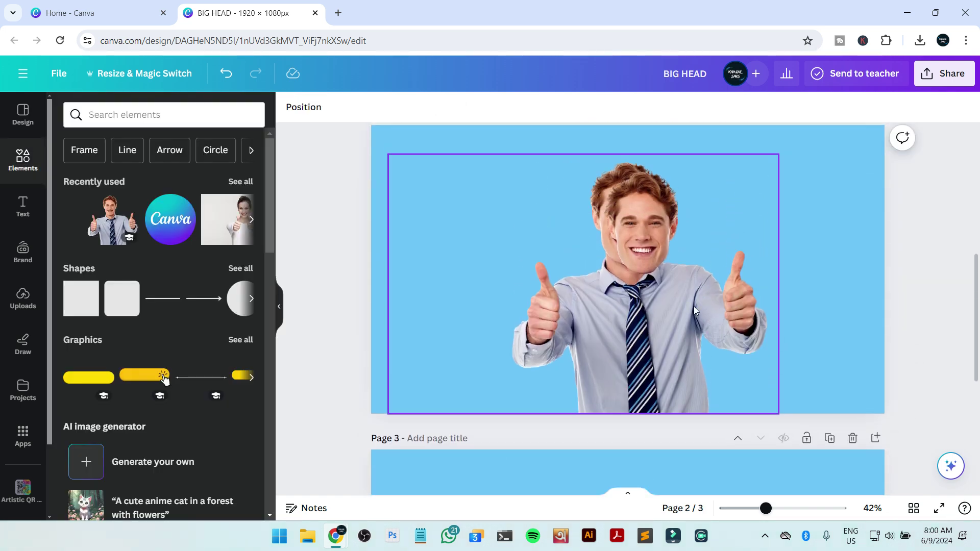
pyautogui.click(854, 440)
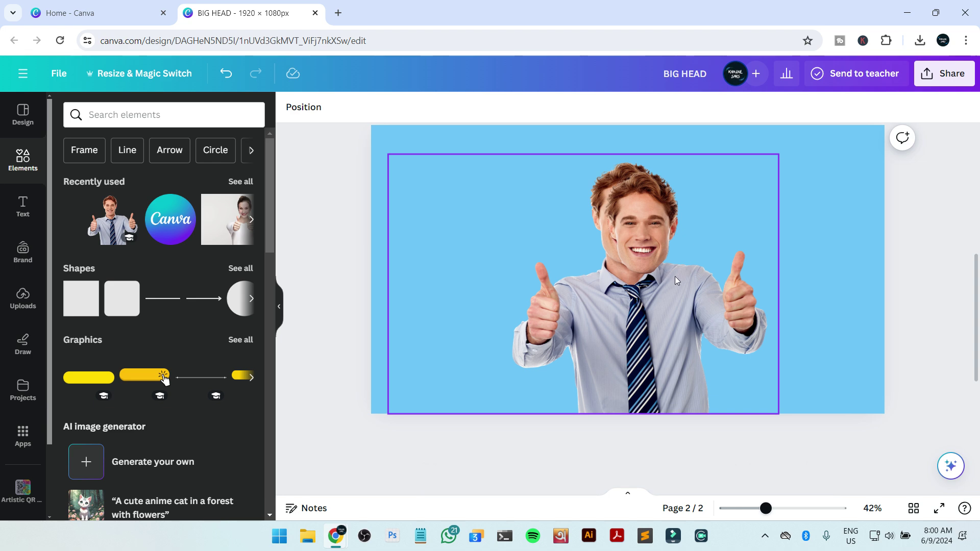
pyautogui.click(653, 437)
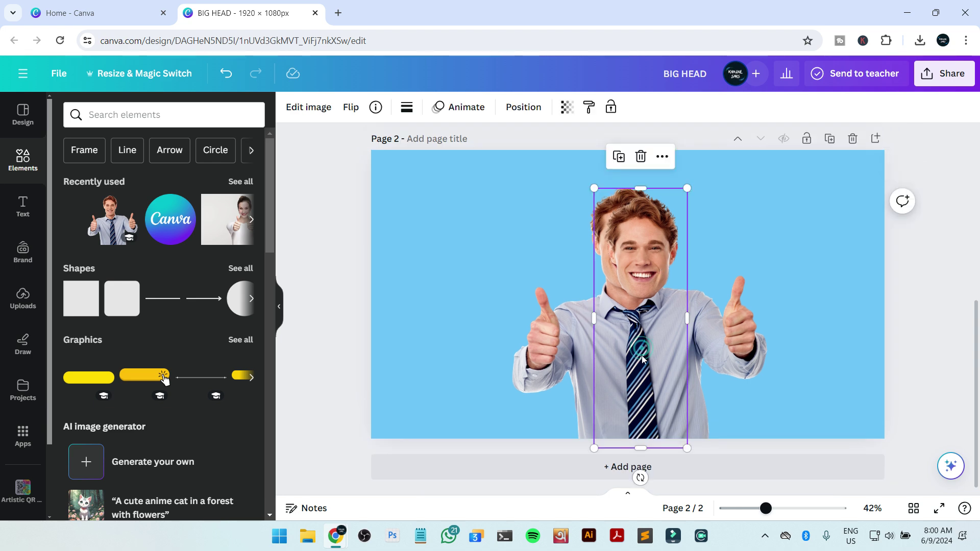
# Crop the copy to the head, enlarge it, tilt it slightly and settle it onto the neck.
pyautogui.moveTo(640, 442); pyautogui.dragTo(646, 305)
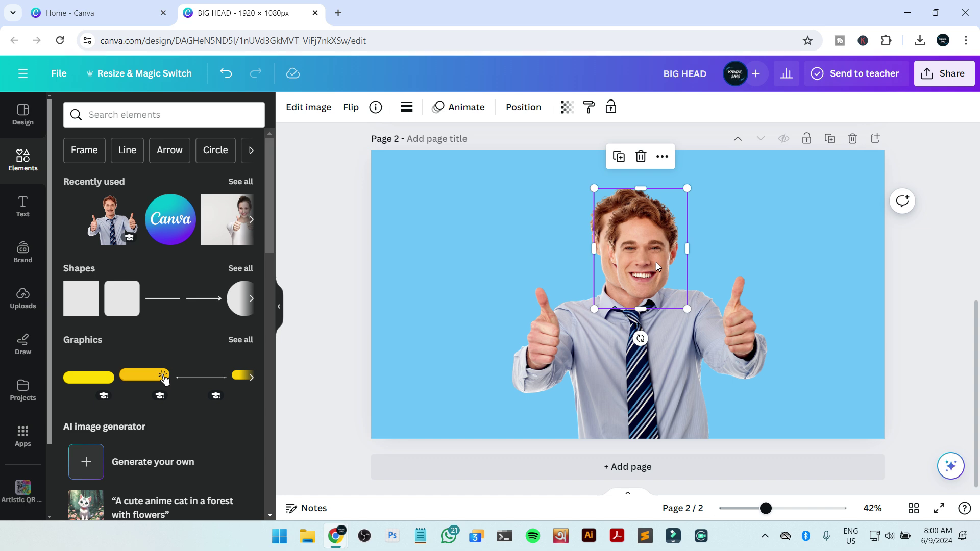
pyautogui.moveTo(657, 262); pyautogui.dragTo(645, 254)
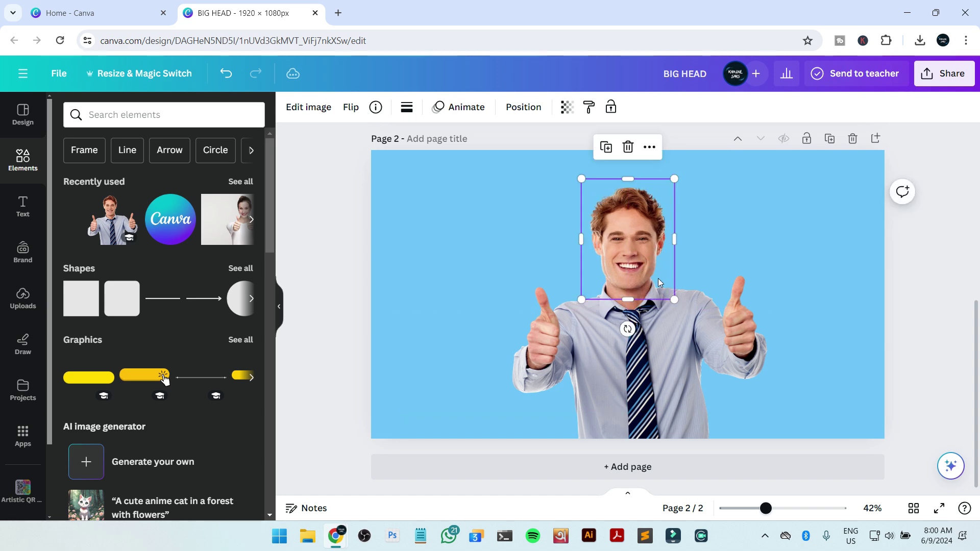
pyautogui.moveTo(674, 298); pyautogui.dragTo(733, 321)
pyautogui.moveTo(660, 273); pyautogui.dragTo(643, 245)
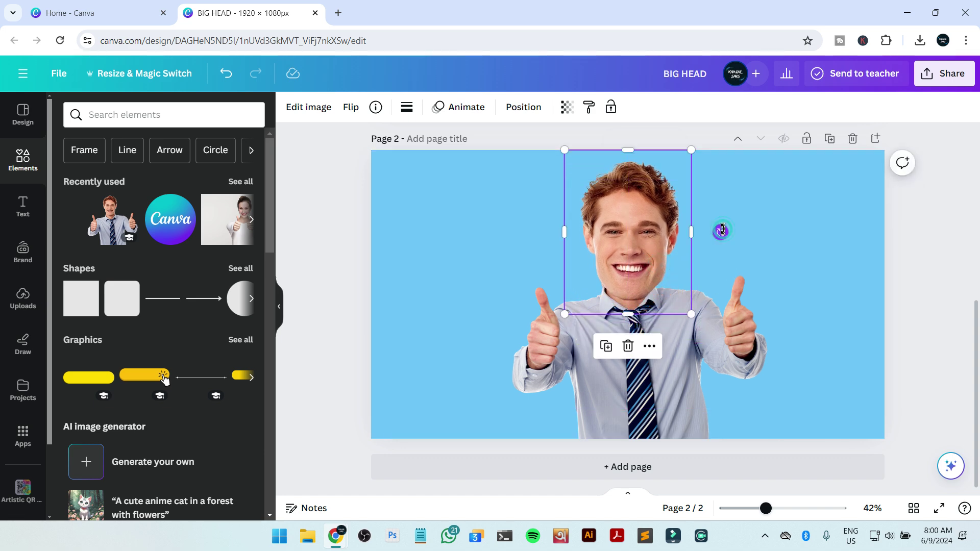
pyautogui.moveTo(722, 230); pyautogui.dragTo(723, 221)
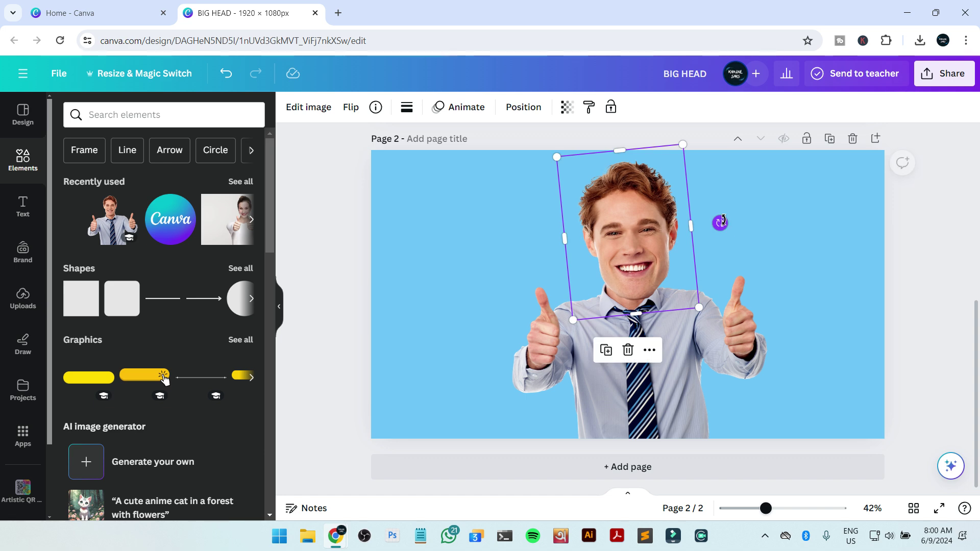
pyautogui.moveTo(665, 228); pyautogui.dragTo(657, 225)
pyautogui.click(925, 285)
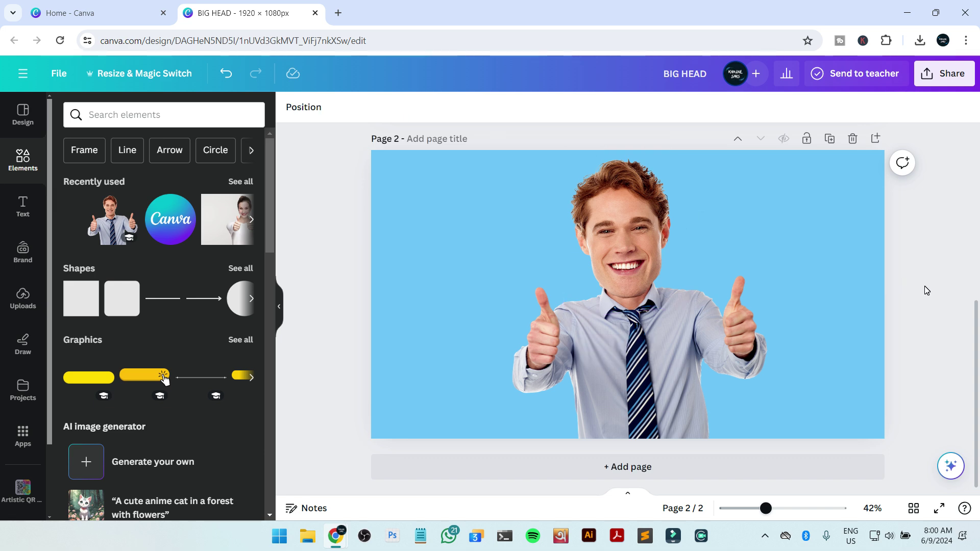
pyautogui.scroll(5, 924, 286)
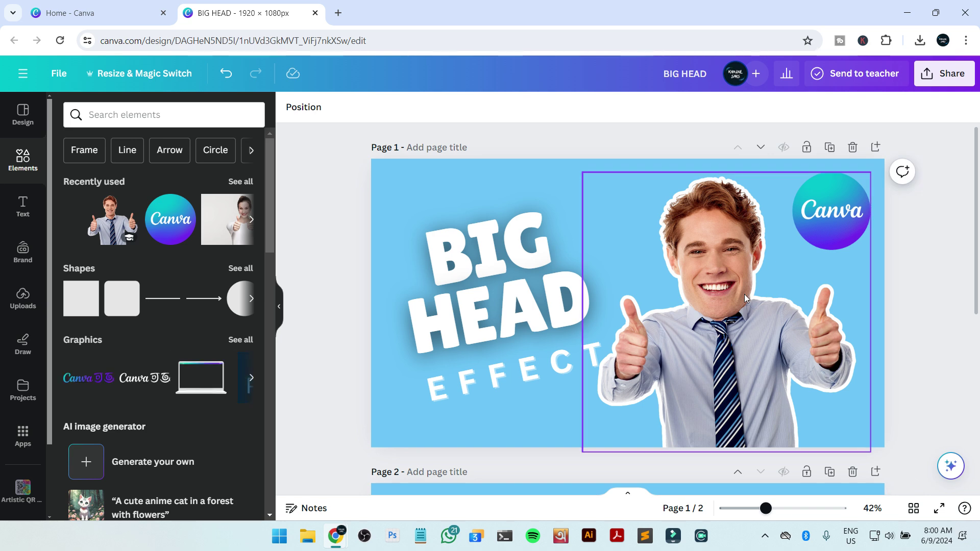
pyautogui.scroll(-1, 771, 421)
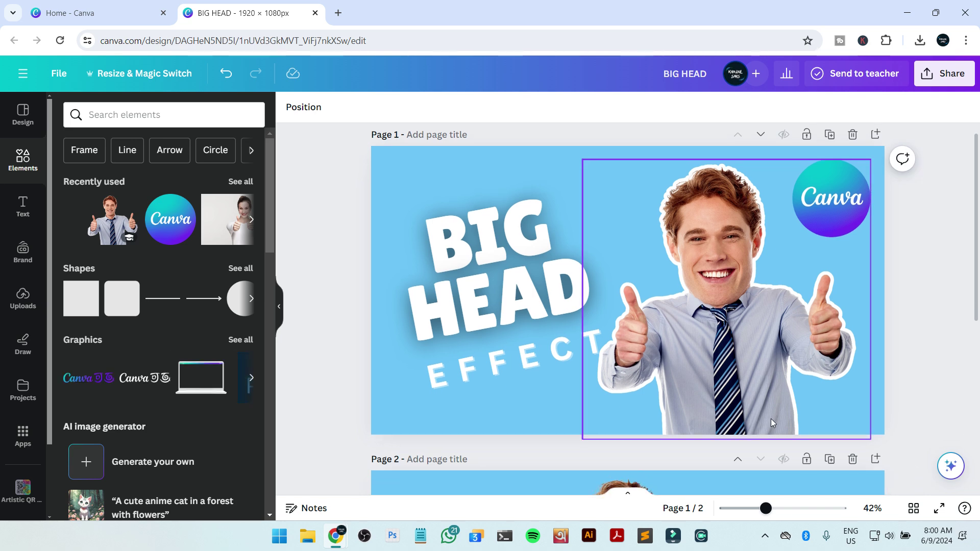
pyautogui.scroll(-5, 781, 333)
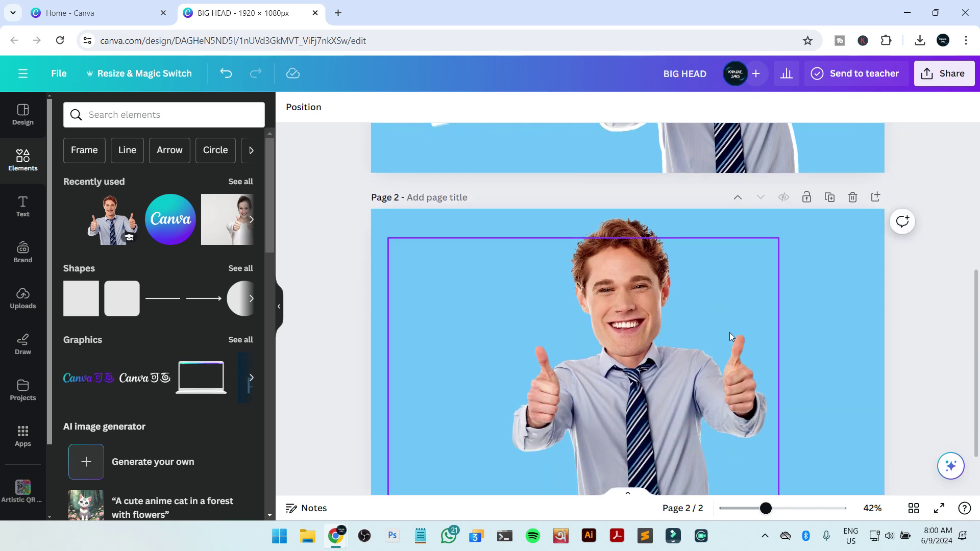
# Delete page 2's light-blue background fill so it becomes white.
pyautogui.scroll(-2, 914, 390)
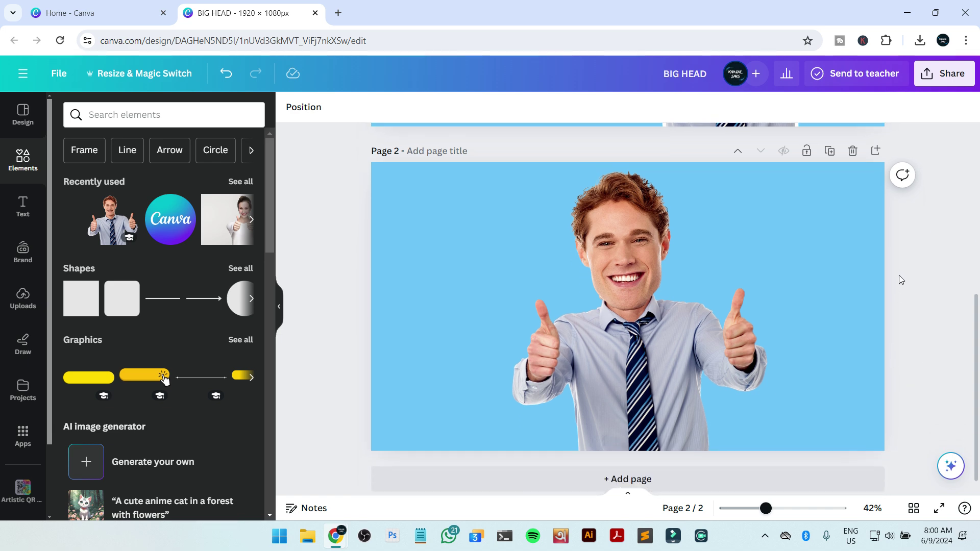
pyautogui.click(939, 75)
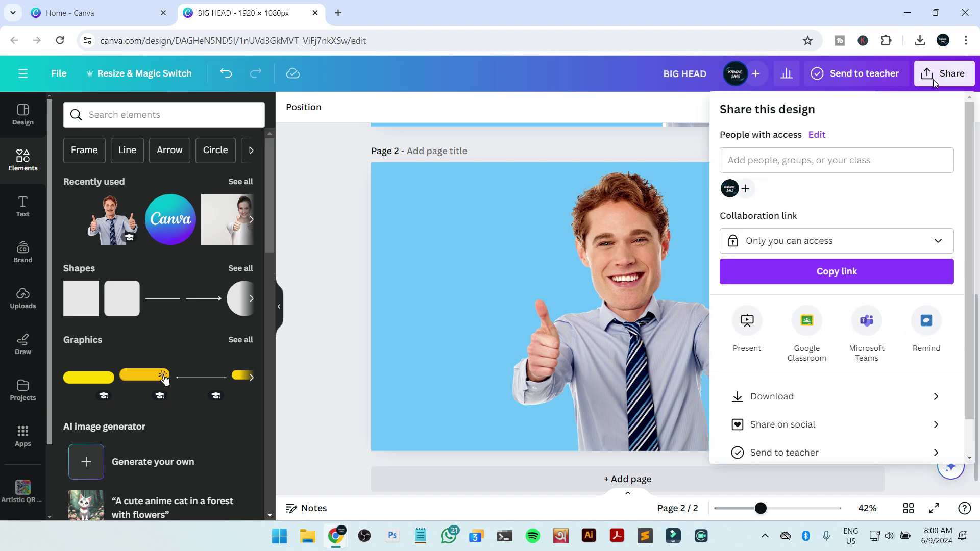
pyautogui.click(669, 180)
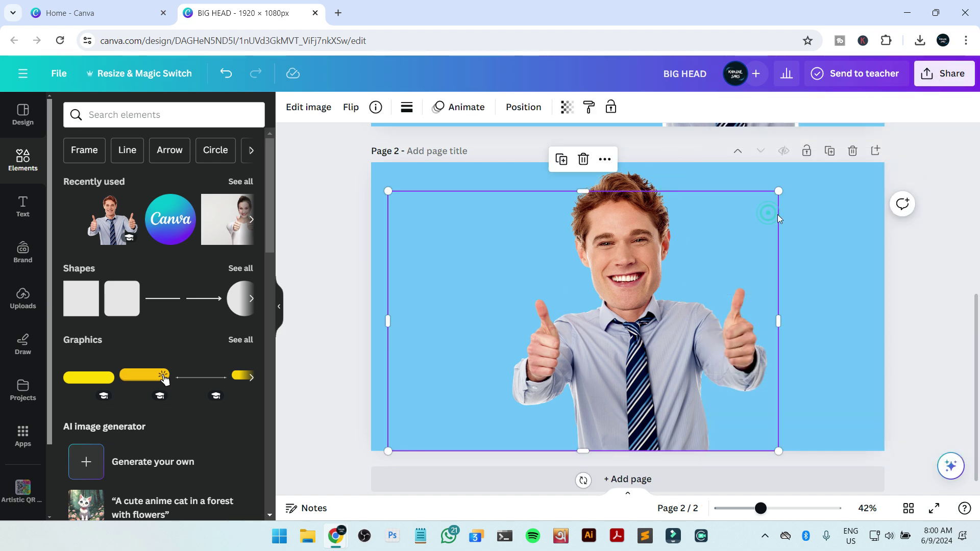
pyautogui.click(835, 224)
pyautogui.press('Delete')
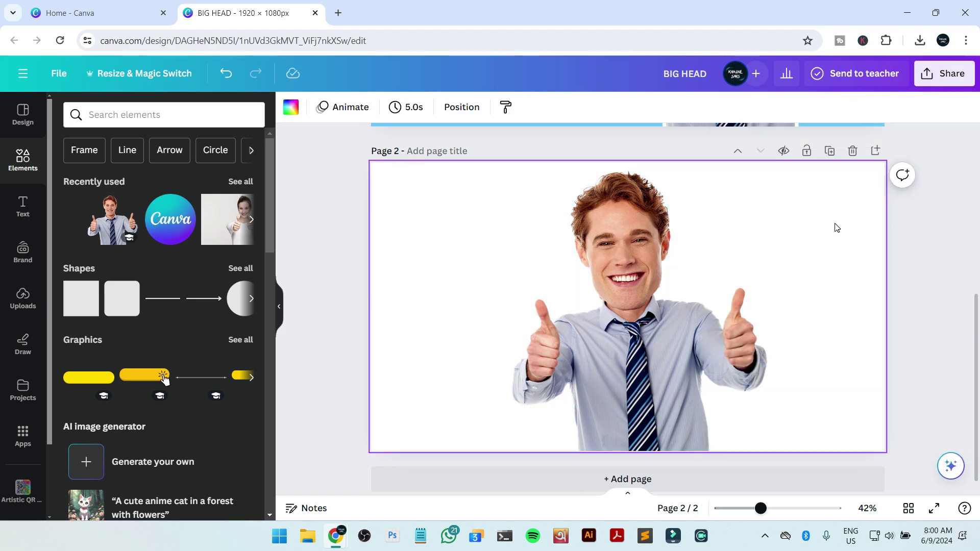
# Select page 2 and confirm its background colour is now white.
pyautogui.click(776, 214)
pyautogui.click(892, 238)
pyautogui.click(864, 240)
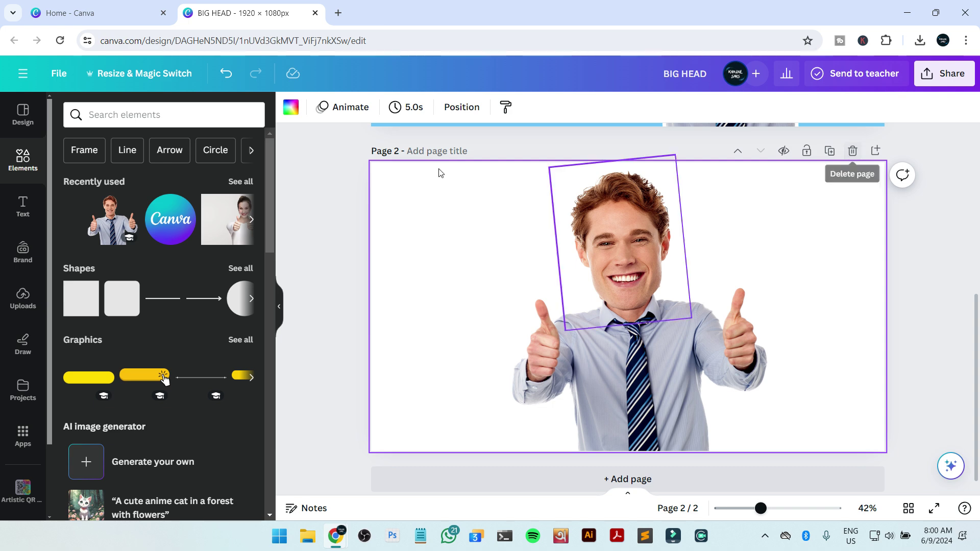
pyautogui.click(292, 113)
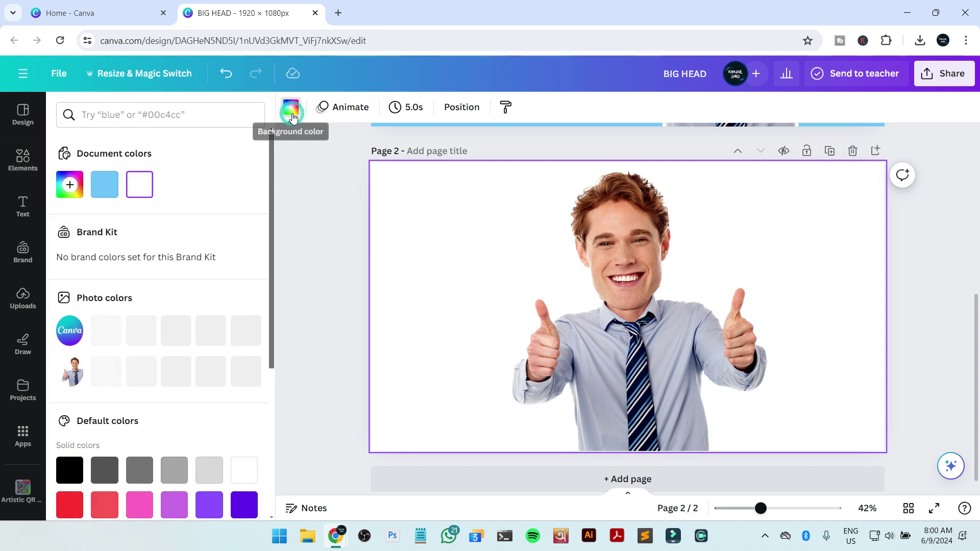
pyautogui.click(320, 205)
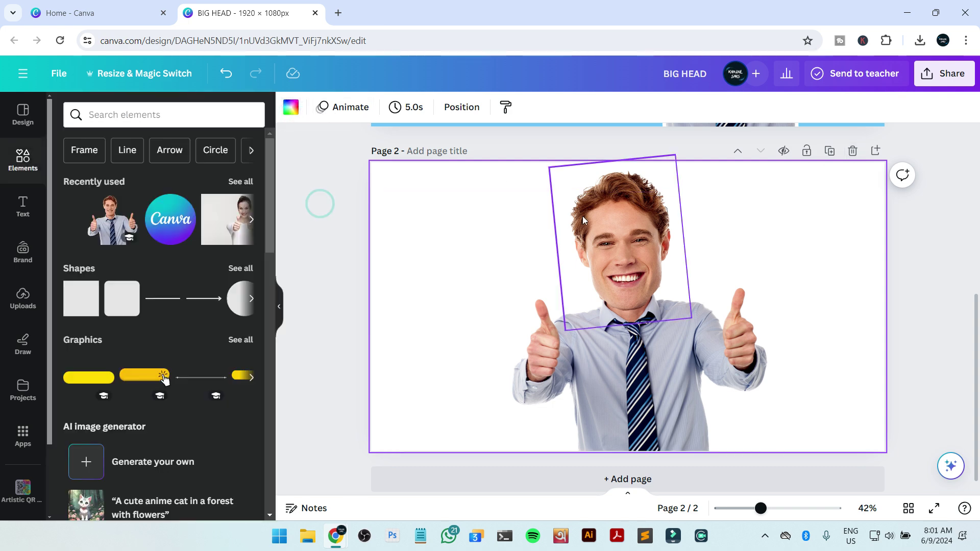
pyautogui.click(927, 82)
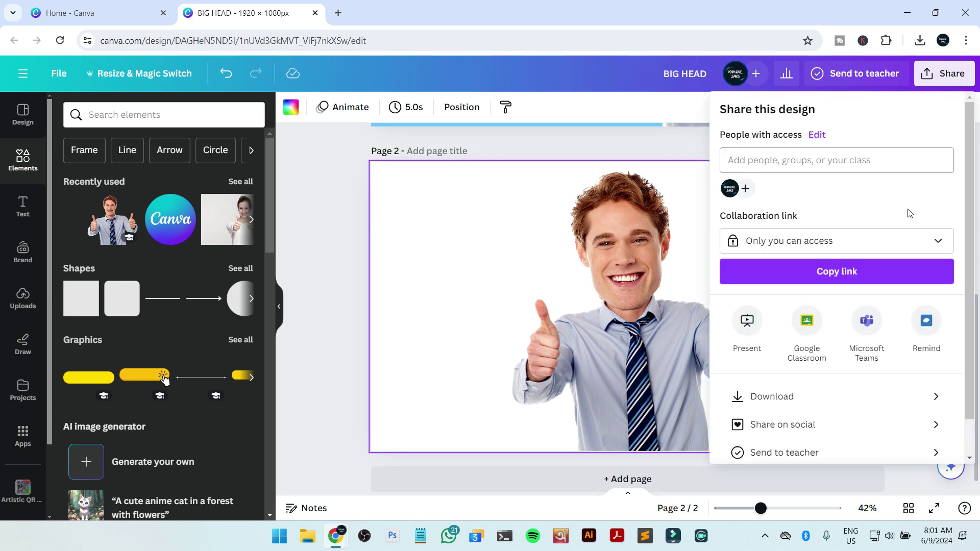
# Download only Page 2 as a transparent-background PNG, saved as BIG HEAD (1).png.
pyautogui.click(835, 403)
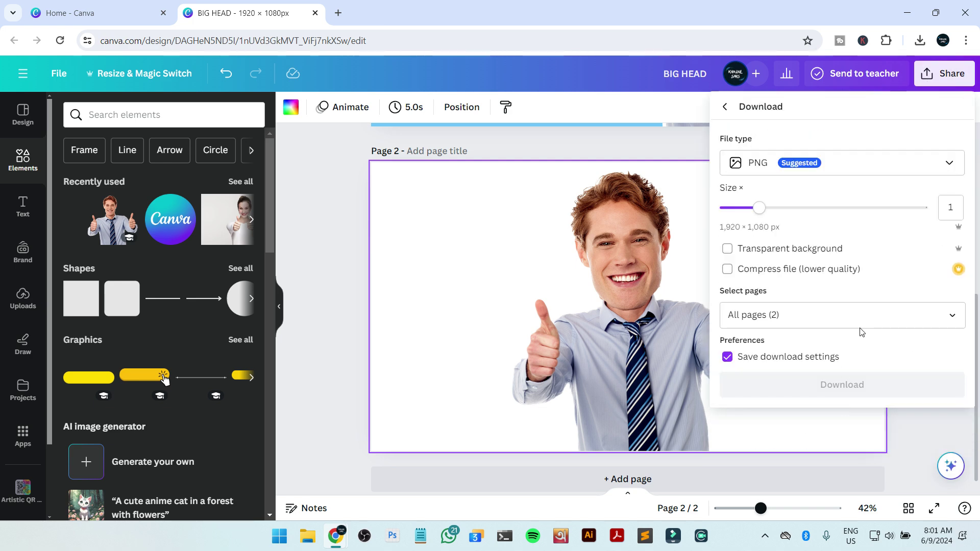
pyautogui.click(878, 319)
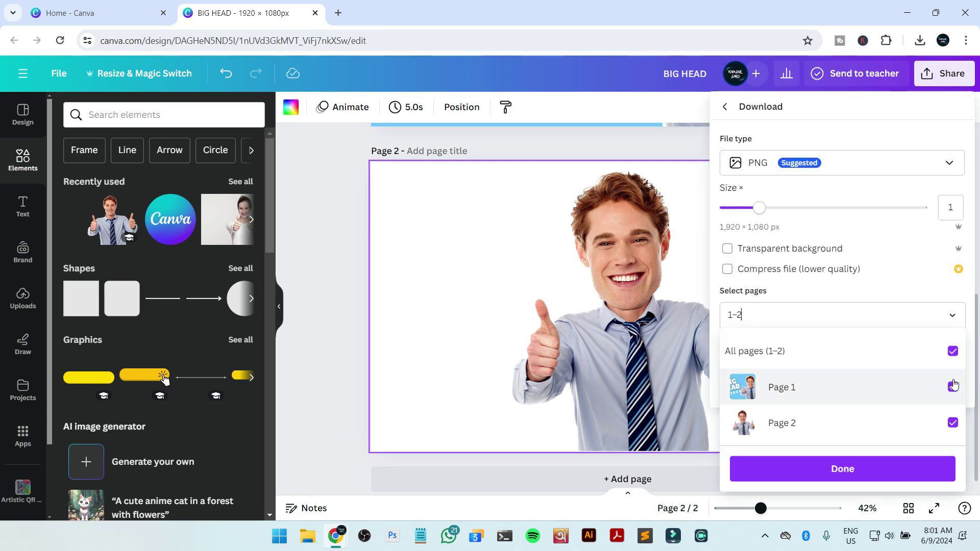
pyautogui.click(951, 387)
pyautogui.click(886, 469)
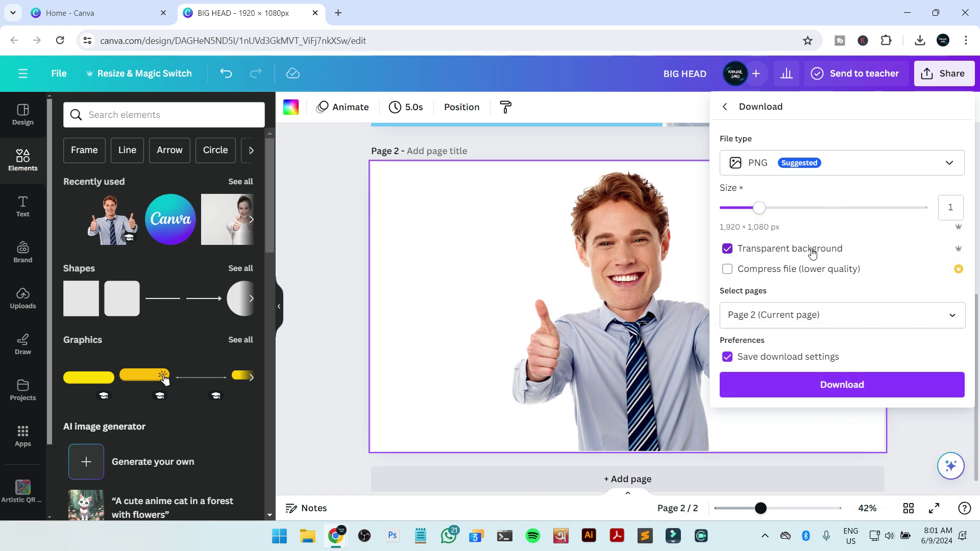
pyautogui.click(822, 388)
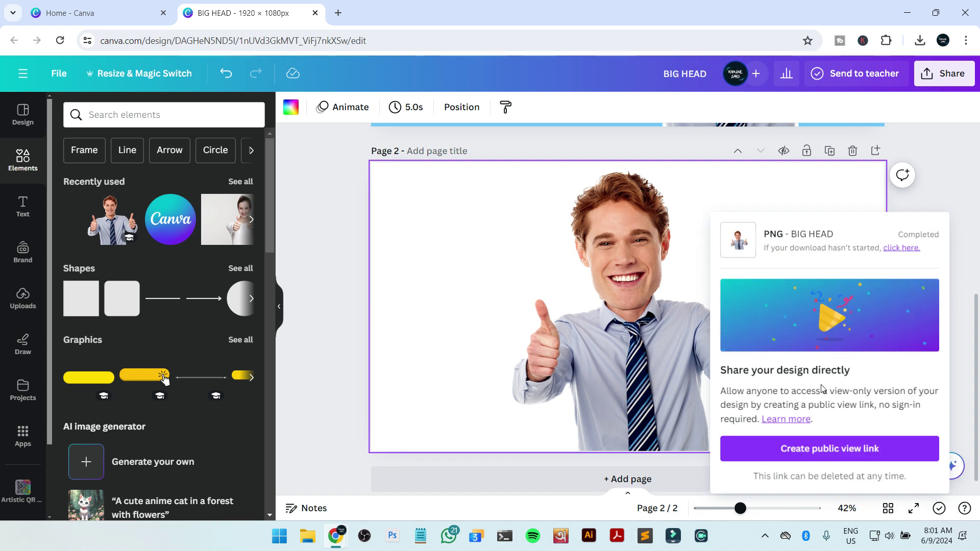
pyautogui.click(960, 211)
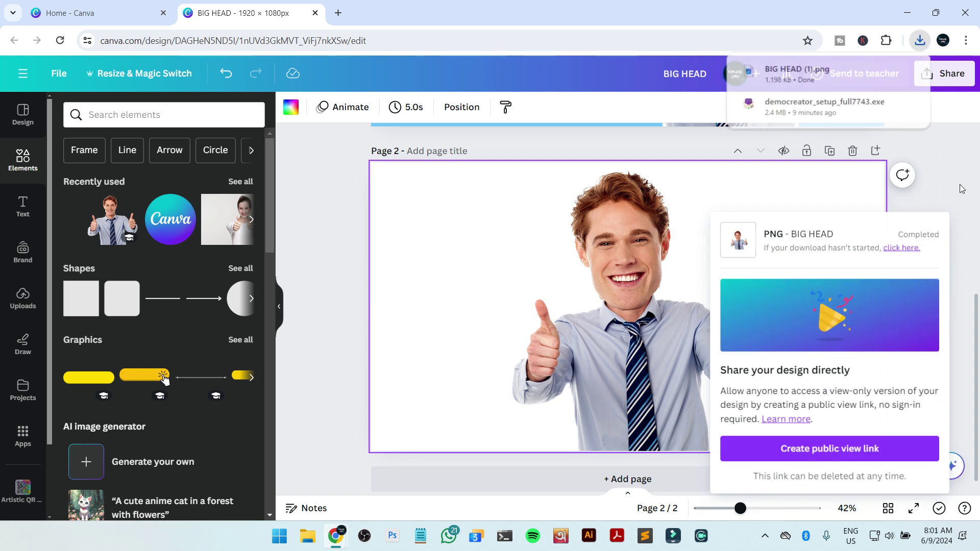
pyautogui.scroll(-1, 935, 335)
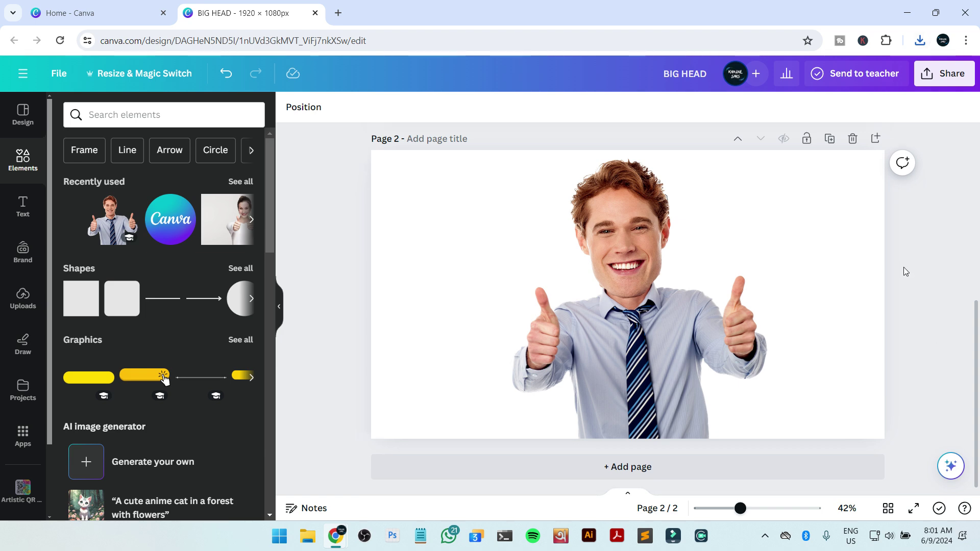
# Add a third page and fill its background with light blue.
pyautogui.click(877, 139)
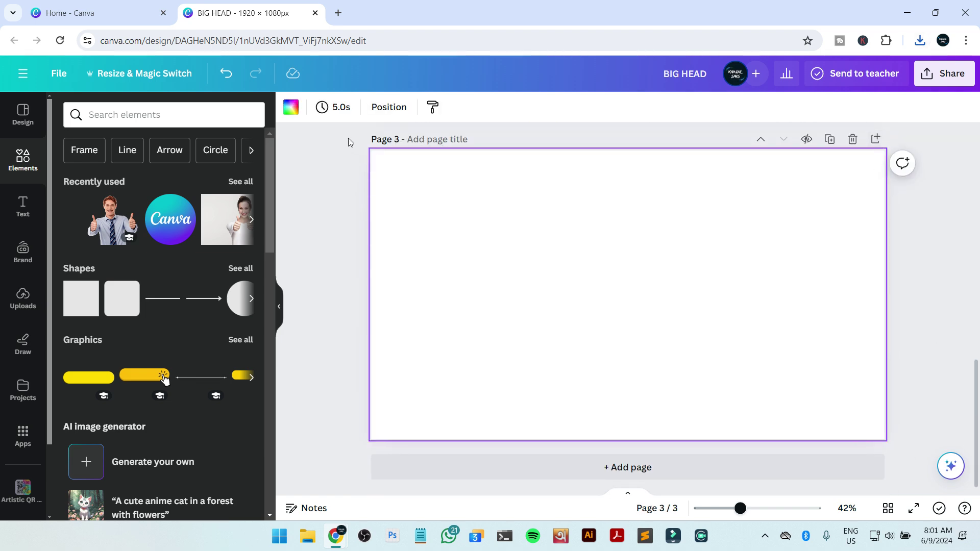
pyautogui.click(291, 108)
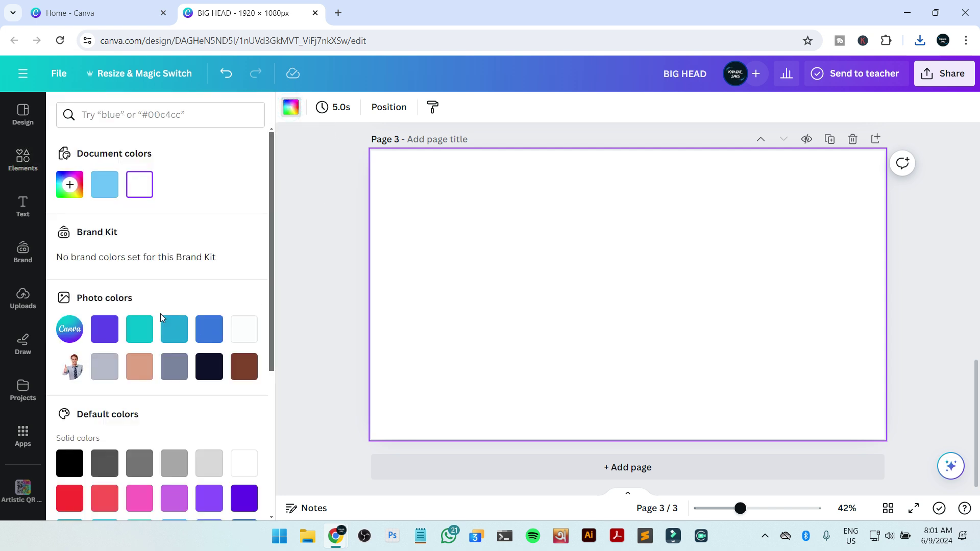
pyautogui.click(105, 184)
# Upload BIG HEAD (1) from the computer and place it on page 3.
pyautogui.click(20, 301)
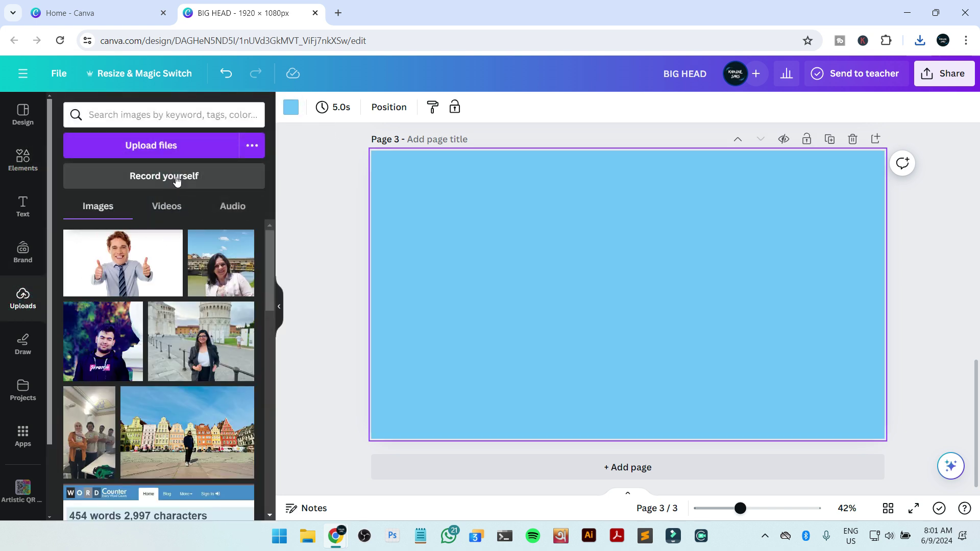
pyautogui.click(188, 147)
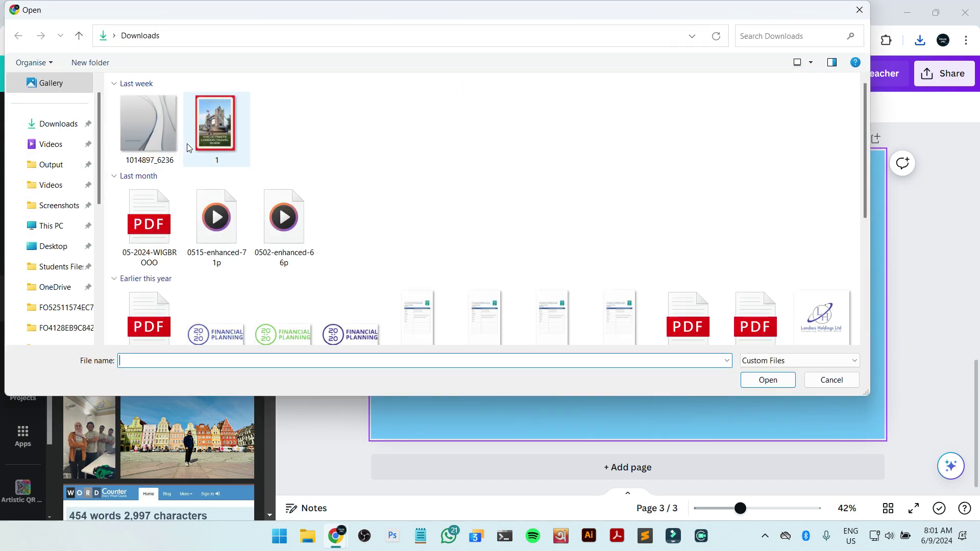
pyautogui.doubleClick(148, 115)
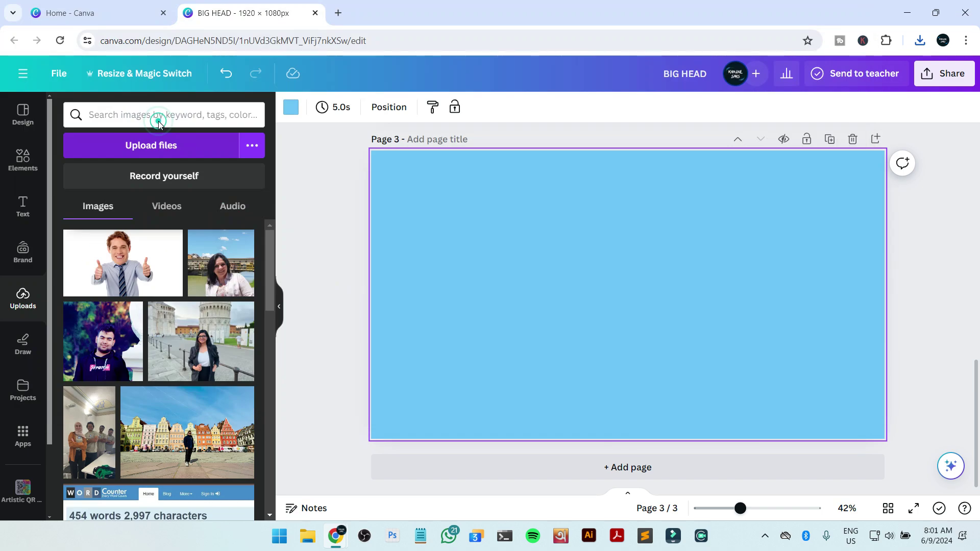
pyautogui.click(115, 258)
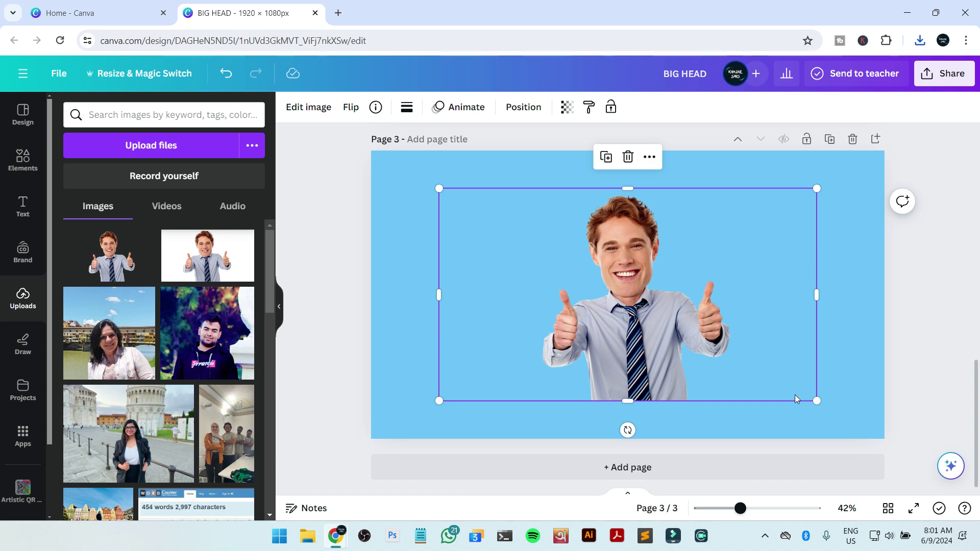
# Stretch the big-head figure to about 1,895 × 1,066 so it fills page 3.
pyautogui.click(821, 401)
pyautogui.click(664, 317)
pyautogui.moveTo(817, 398); pyautogui.dragTo(879, 435)
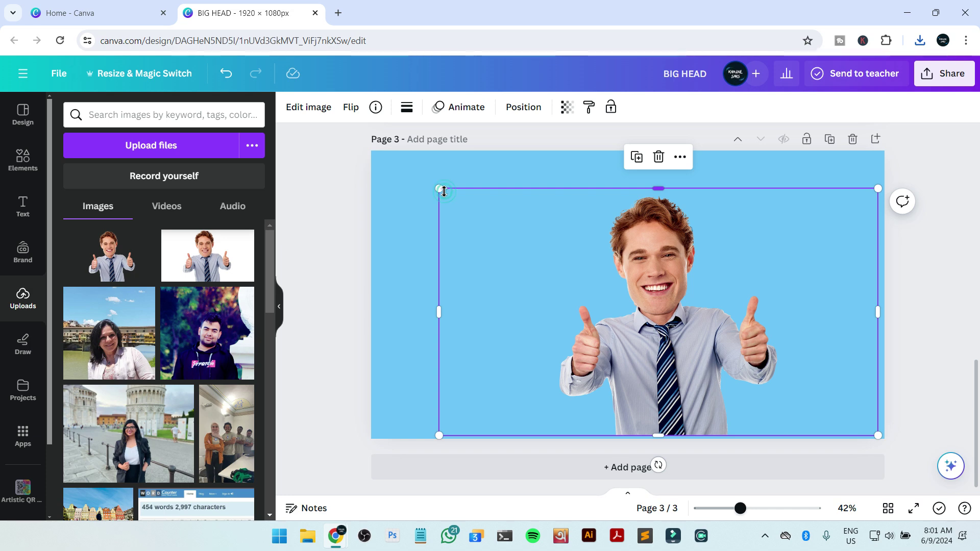
pyautogui.moveTo(444, 191); pyautogui.dragTo(368, 161)
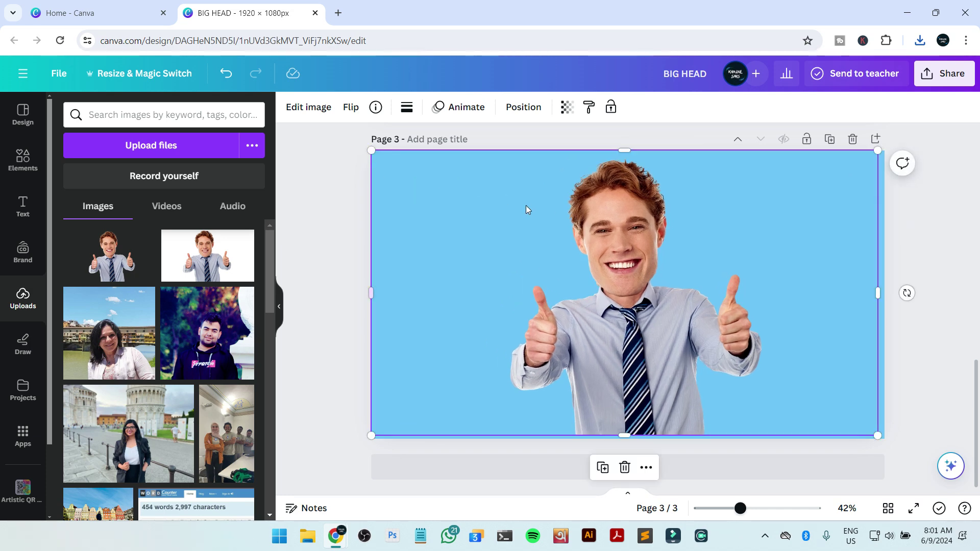
pyautogui.click(938, 320)
pyautogui.click(622, 333)
pyautogui.click(309, 109)
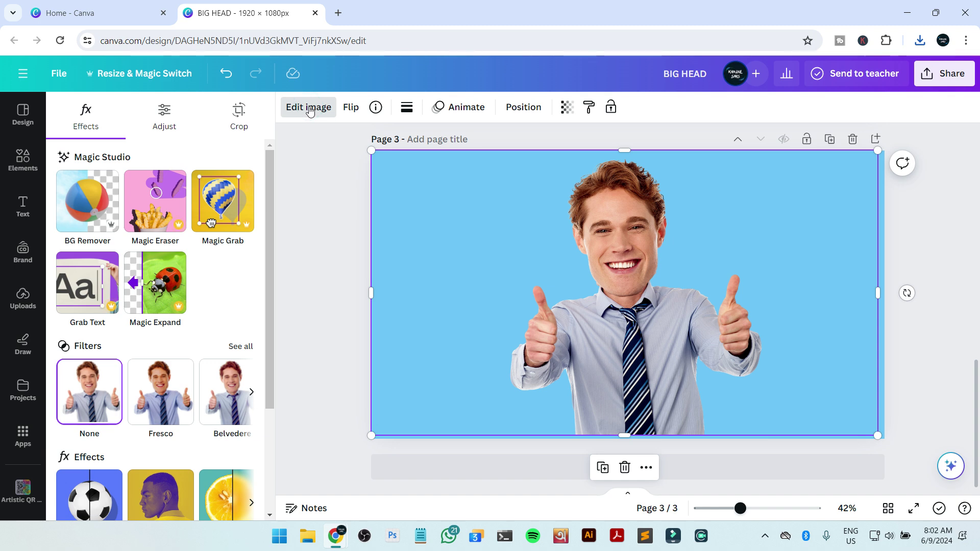
# Apply the Outline shadow effect to the big-head figure in white (#FFFFFF) at size 14.
pyautogui.scroll(-2, 146, 410)
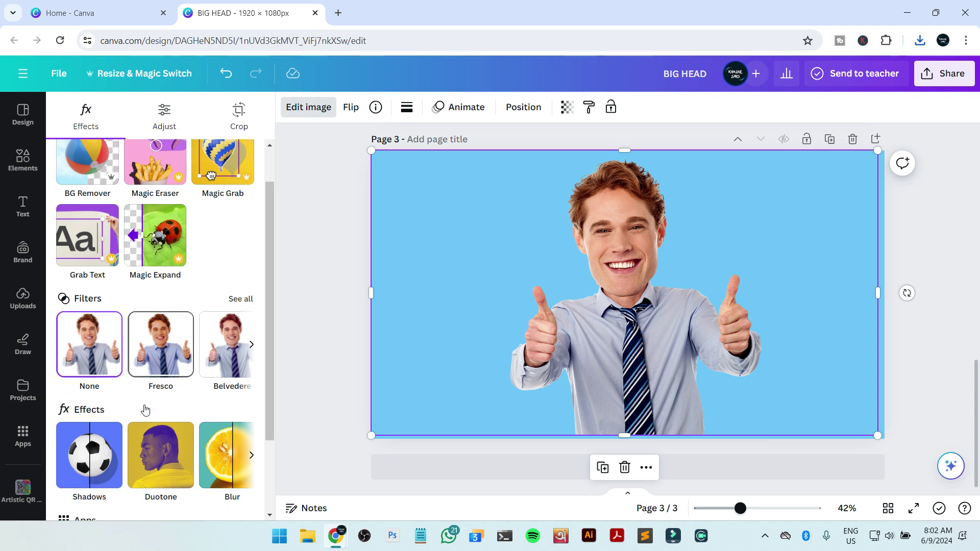
pyautogui.click(100, 426)
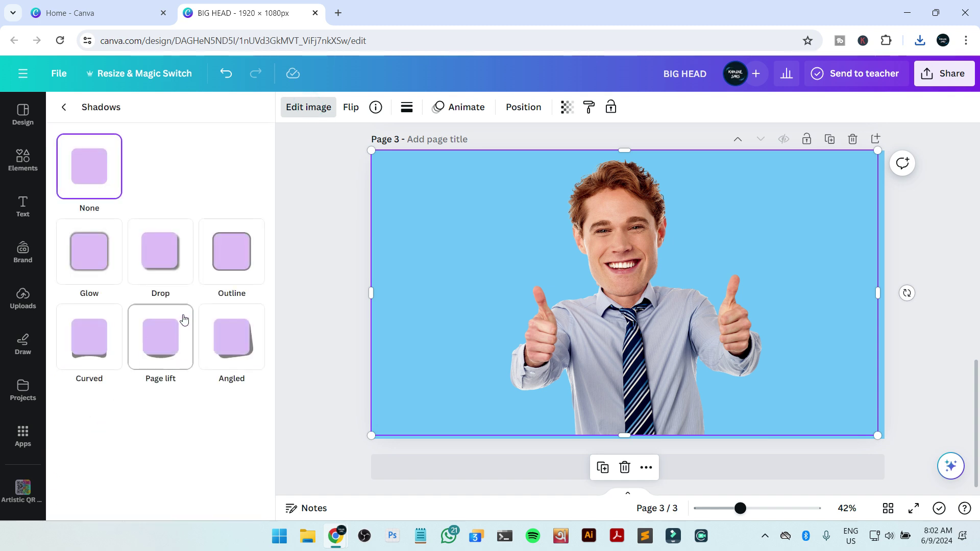
pyautogui.click(245, 257)
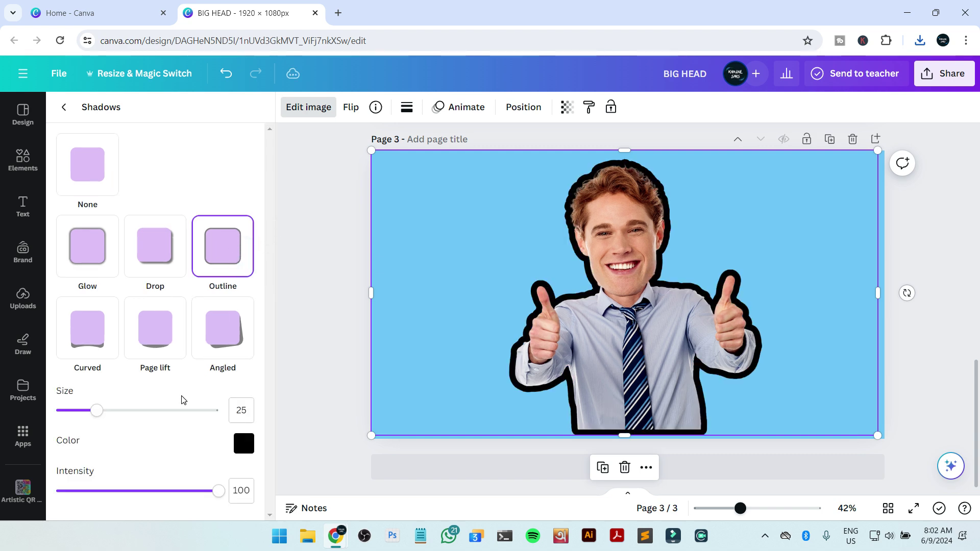
pyautogui.click(241, 442)
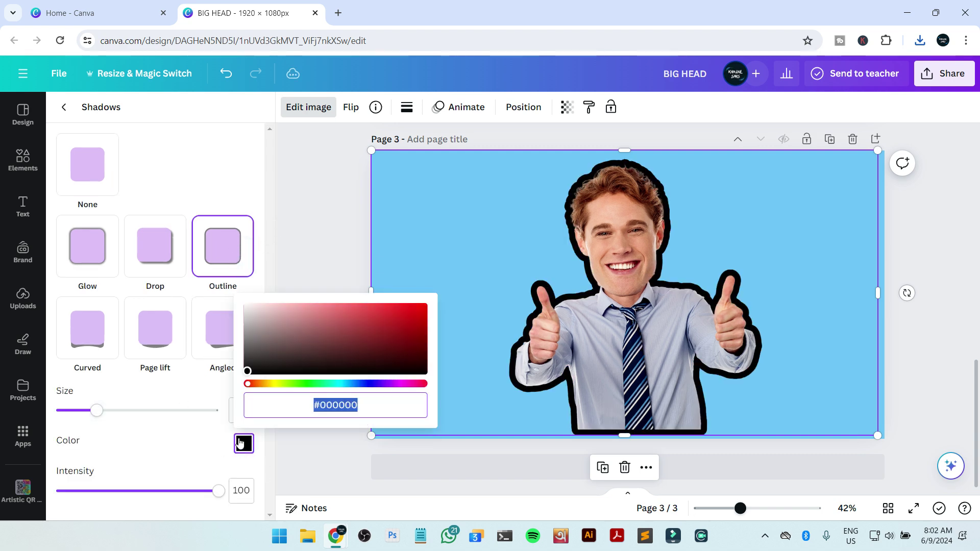
pyautogui.moveTo(258, 328); pyautogui.dragTo(228, 276)
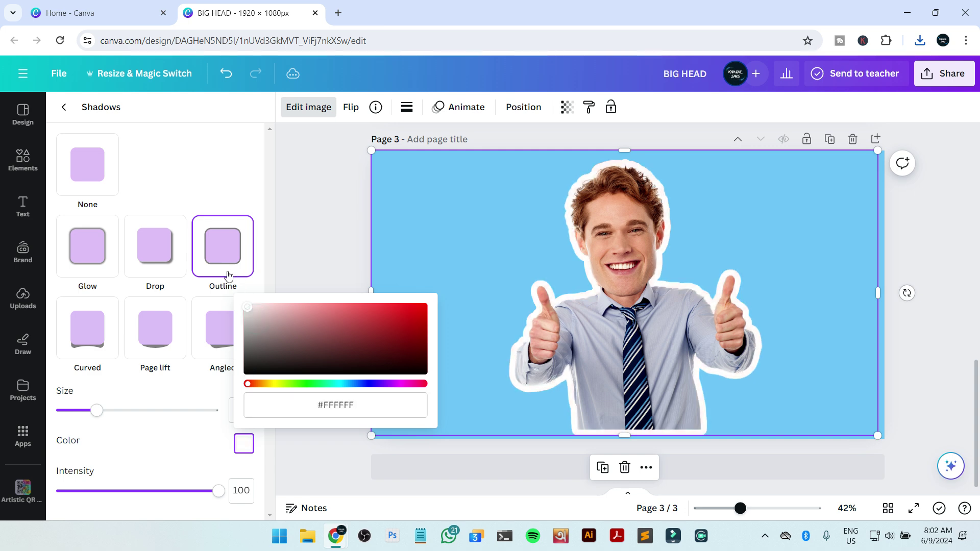
pyautogui.moveTo(98, 410)
pyautogui.mouseDown()
pyautogui.moveTo(76, 410)
pyautogui.moveTo(114, 411)
pyautogui.moveTo(81, 412)
pyautogui.mouseUp()
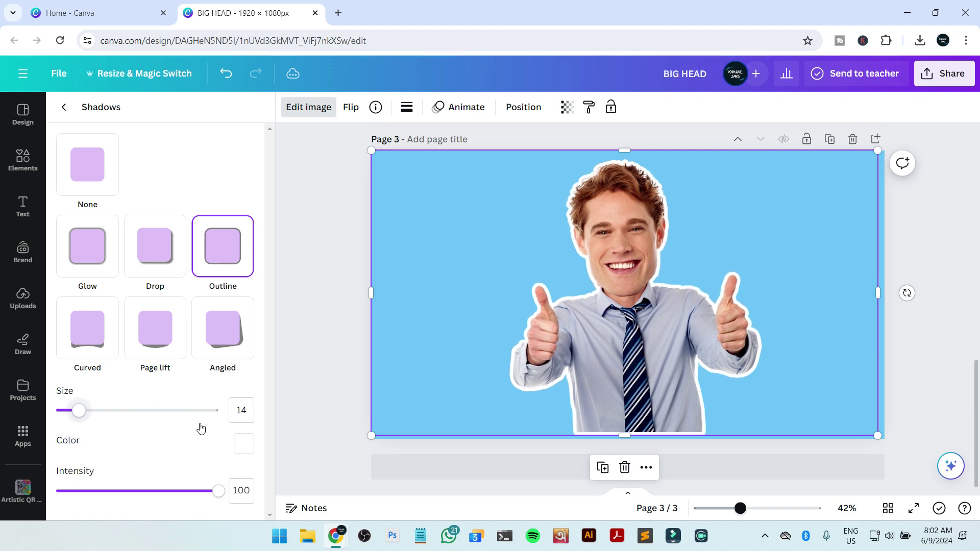
pyautogui.click(815, 352)
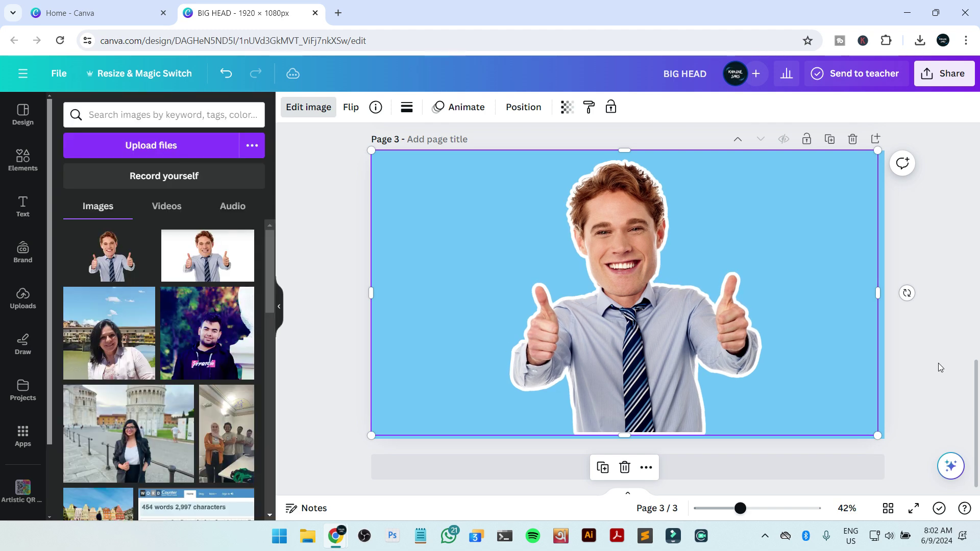
pyautogui.click(697, 353)
pyautogui.click(661, 365)
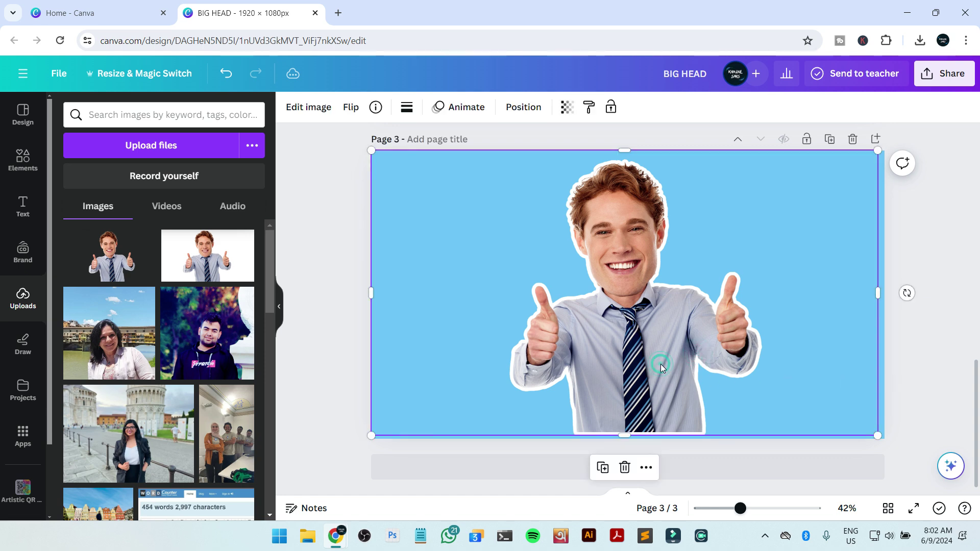
pyautogui.click(922, 399)
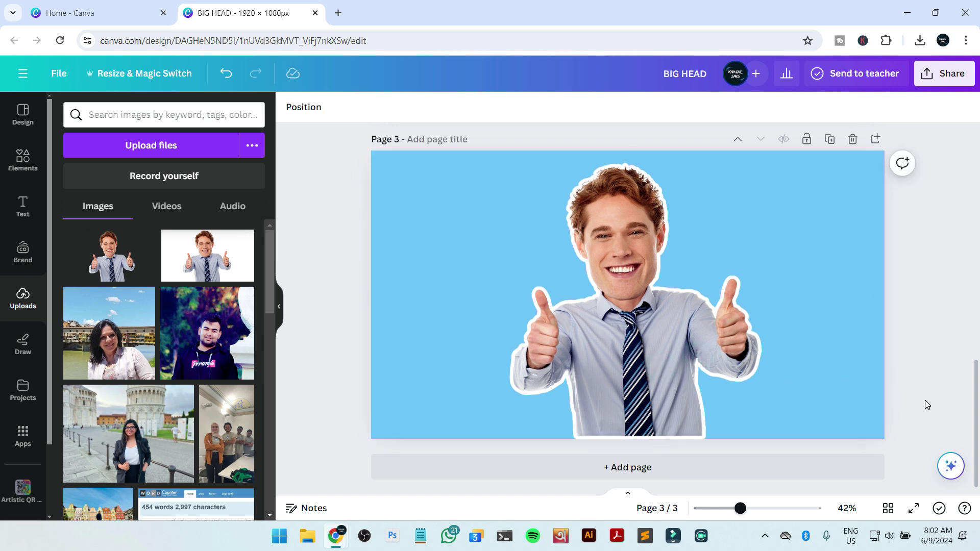